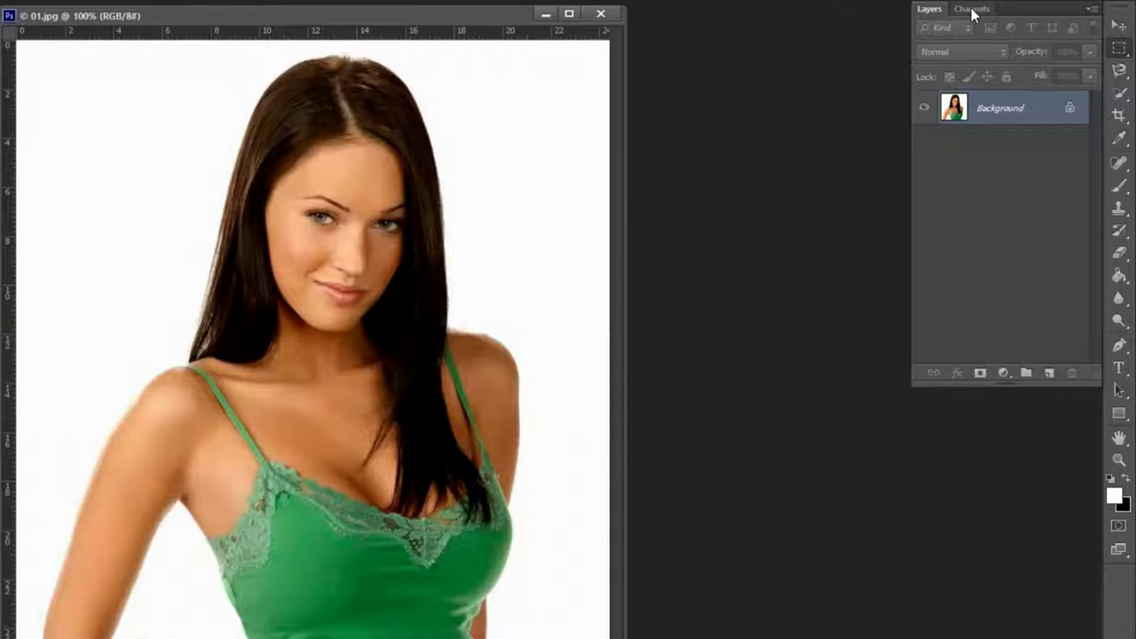
Step: Compare the Red, Green and Blue channels, leaving only the Green channel shown in greyscale
{"action": "left_click", "coordinate": [971, 9]}
{"action": "left_click", "coordinate": [1000, 64]}
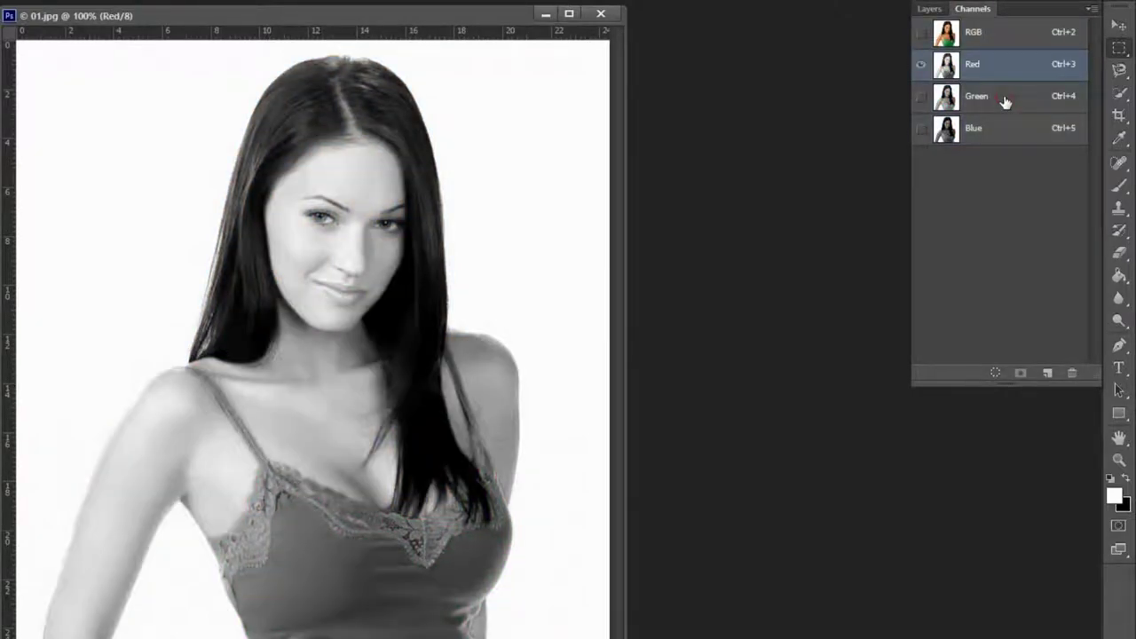
{"action": "left_click", "coordinate": [1004, 102]}
{"action": "left_click", "coordinate": [1002, 134]}
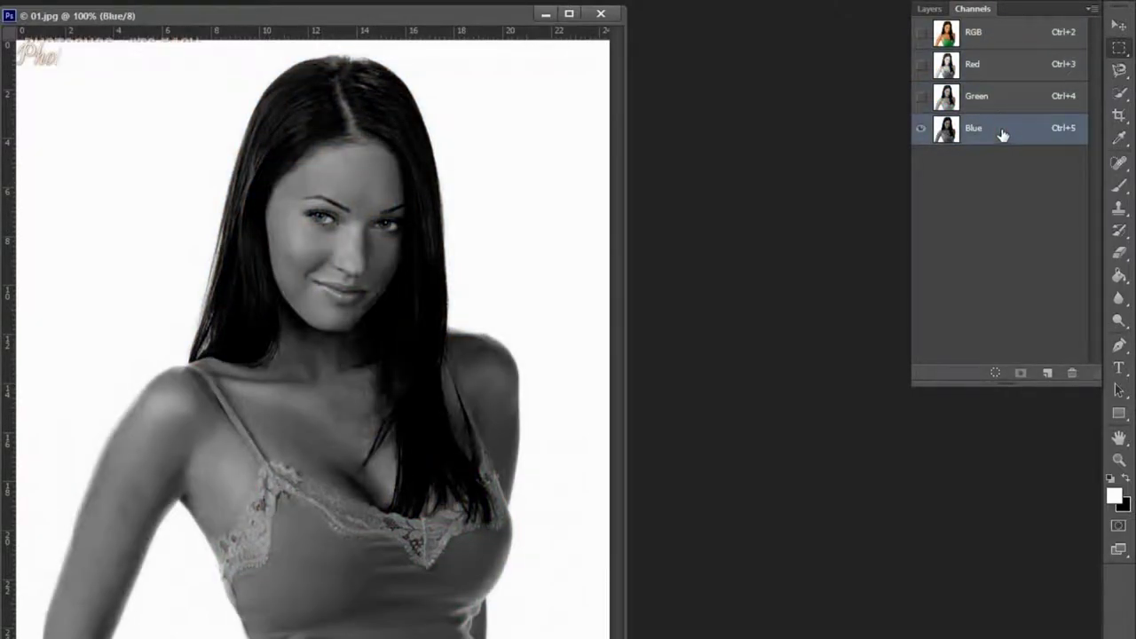
{"action": "left_click", "coordinate": [999, 96]}
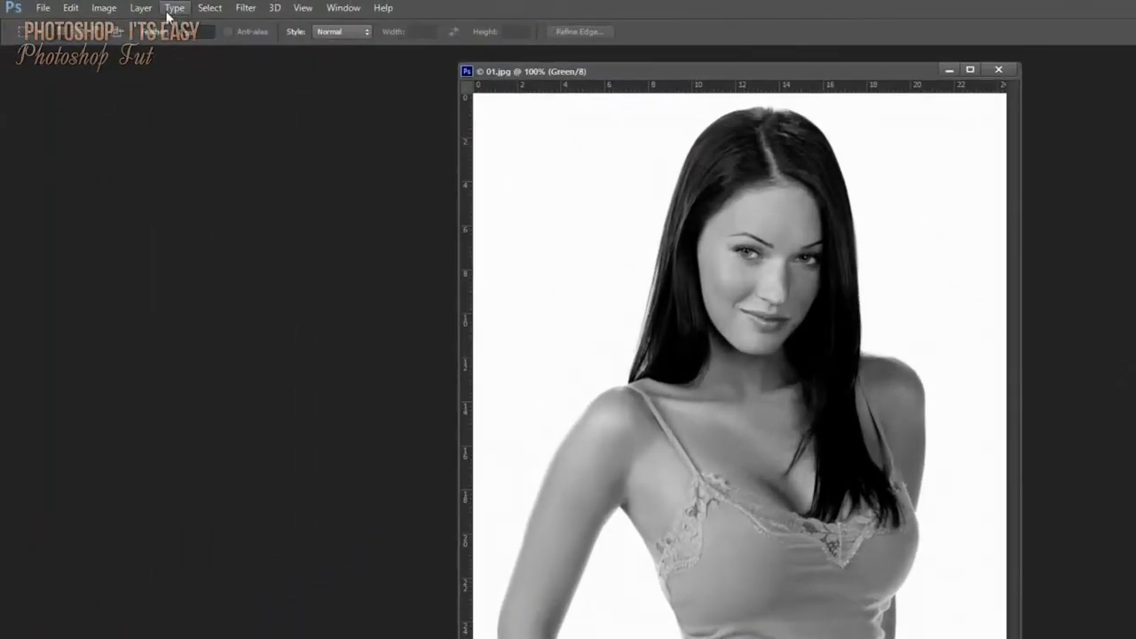
{"action": "left_click", "coordinate": [233, 8]}
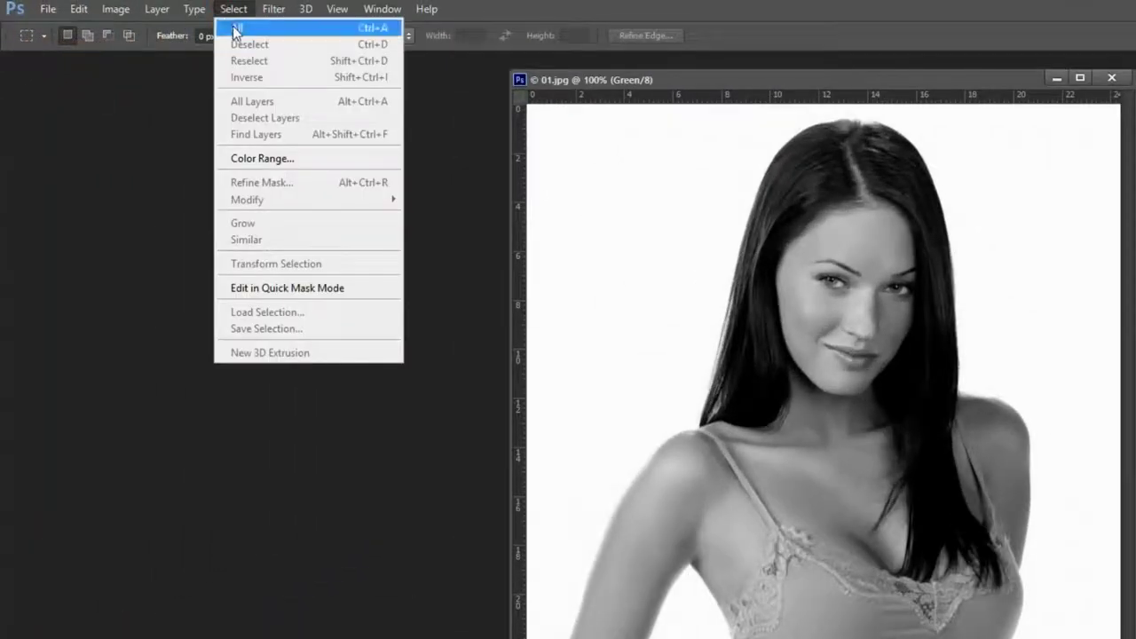
Step: Select and copy the whole Green channel, then paste it as Layer 1 over the RGB photo
{"action": "left_click", "coordinate": [236, 26]}
{"action": "left_click", "coordinate": [118, 10]}
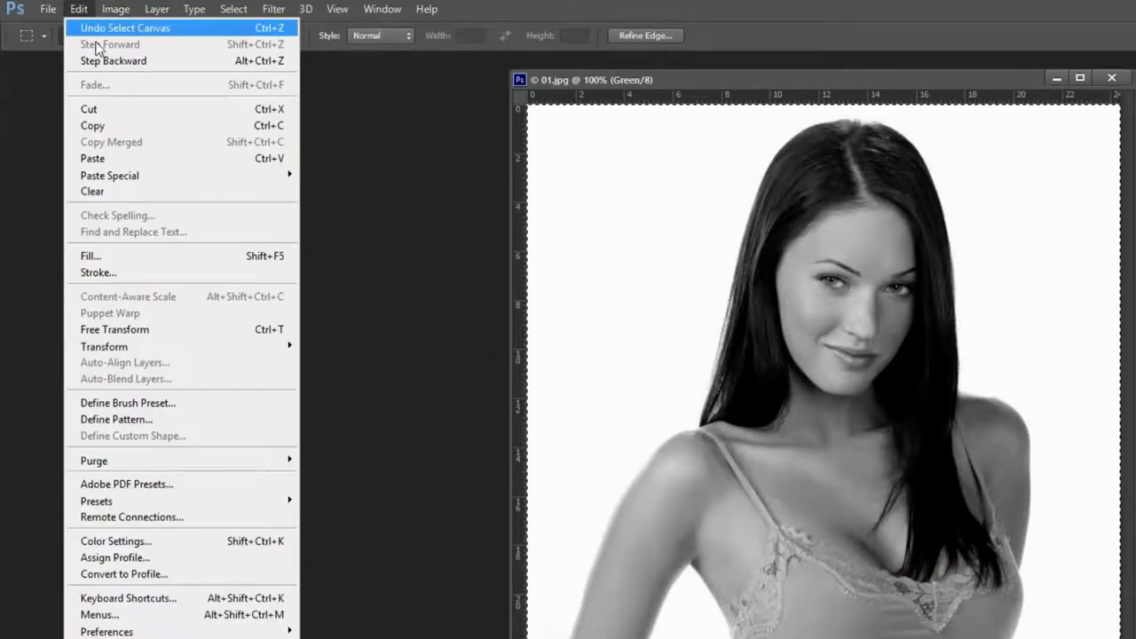
{"action": "left_click", "coordinate": [118, 127]}
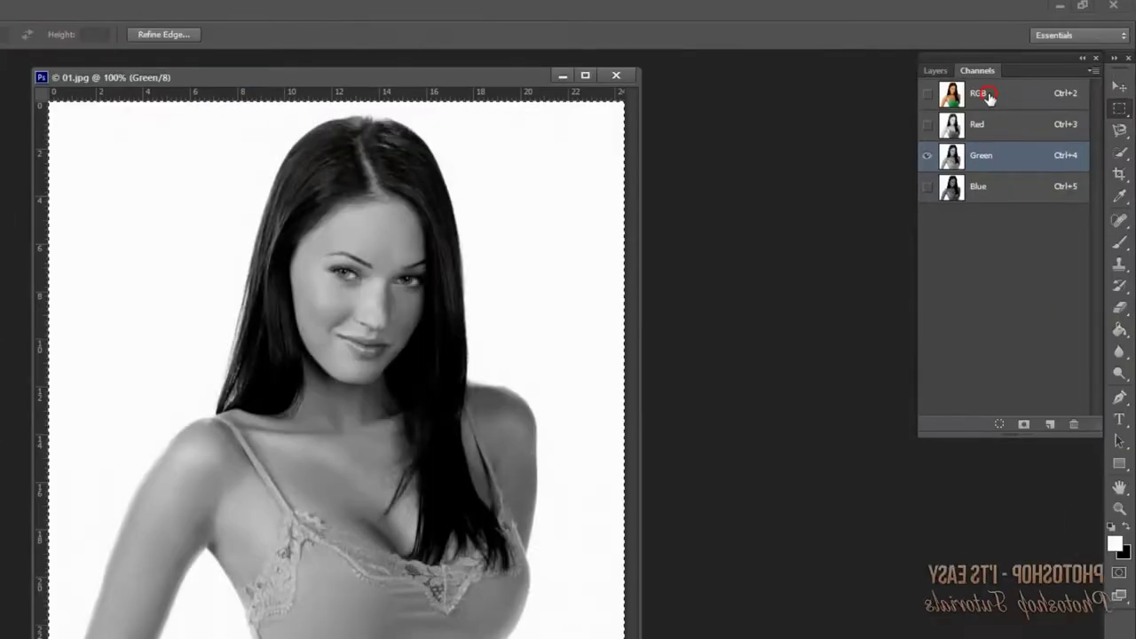
{"action": "left_click", "coordinate": [983, 94]}
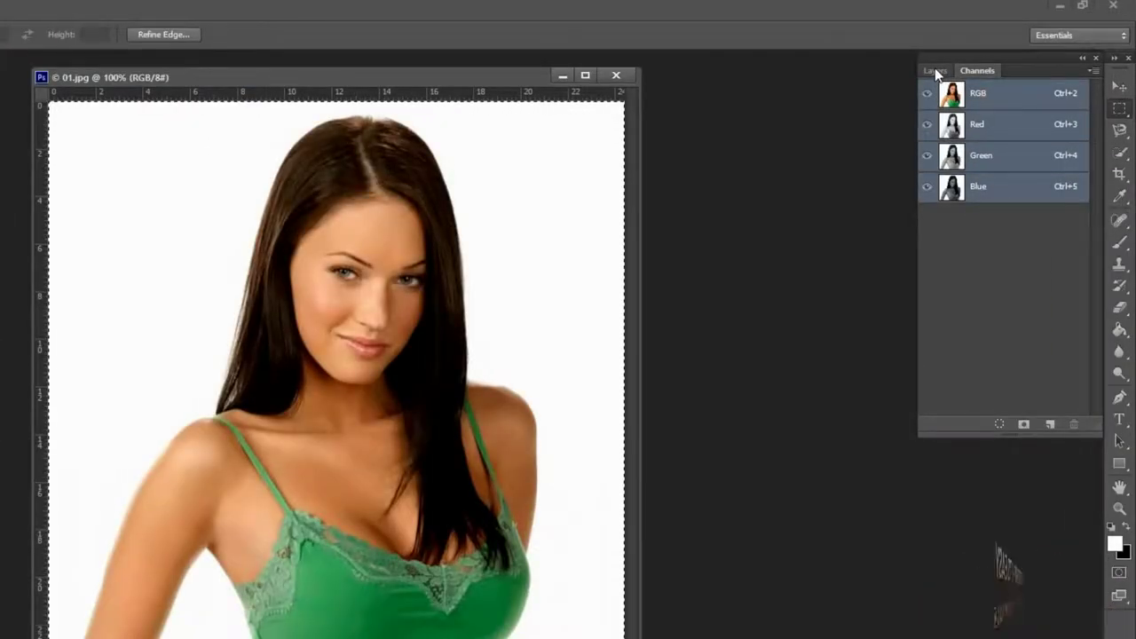
{"action": "left_click", "coordinate": [935, 70]}
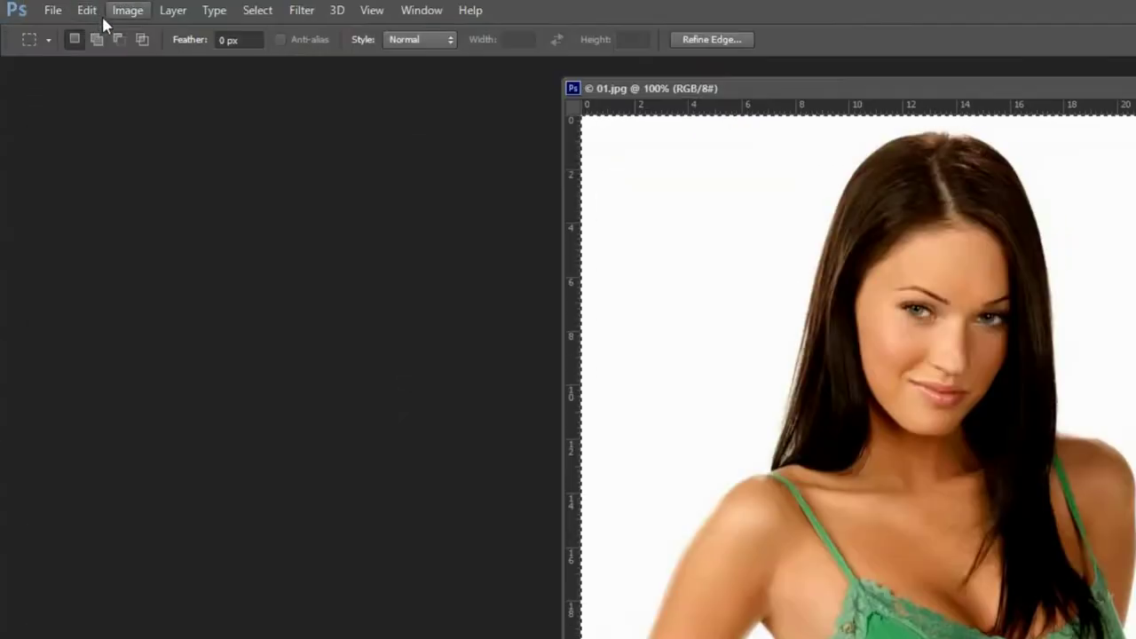
{"action": "left_click", "coordinate": [88, 11]}
{"action": "left_click", "coordinate": [134, 175]}
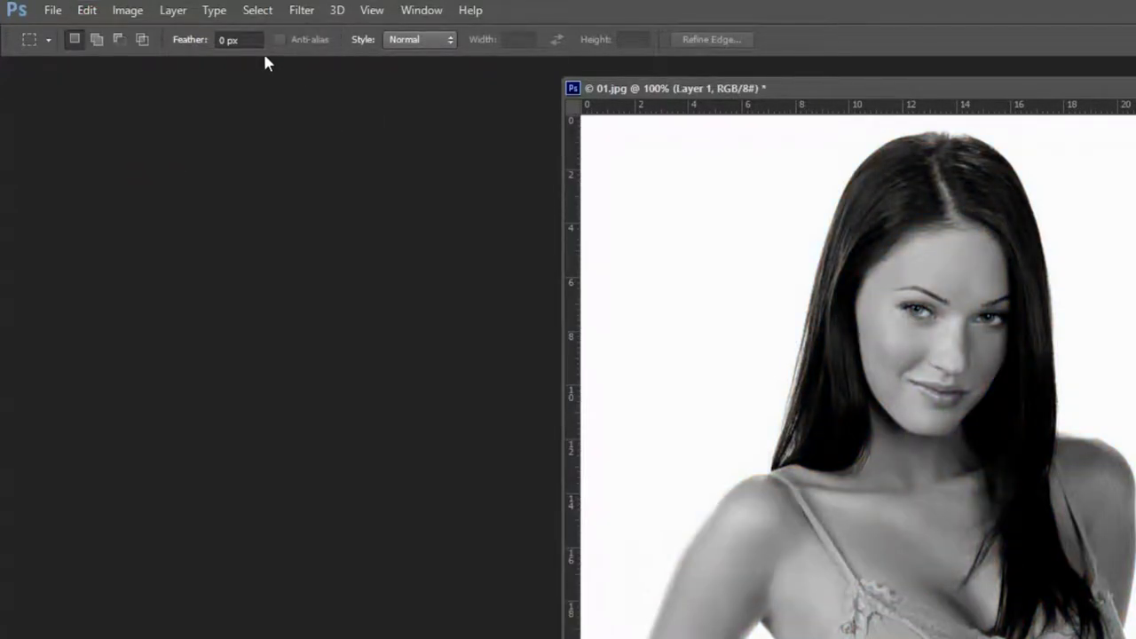
{"action": "left_click", "coordinate": [87, 11]}
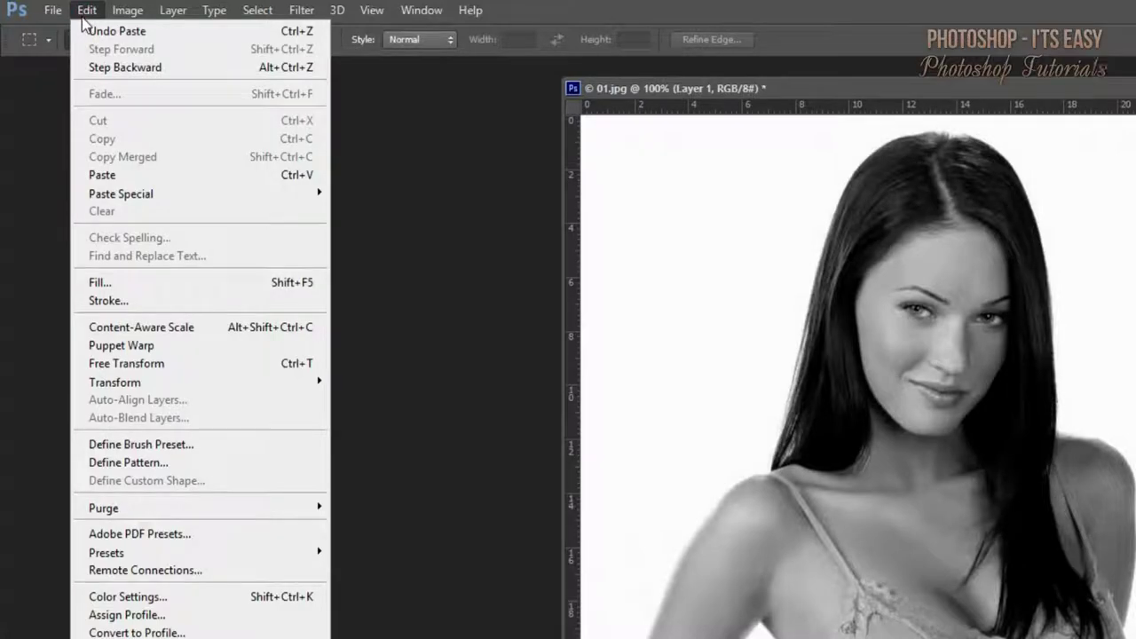
{"action": "mouse_move", "coordinate": [156, 58]}
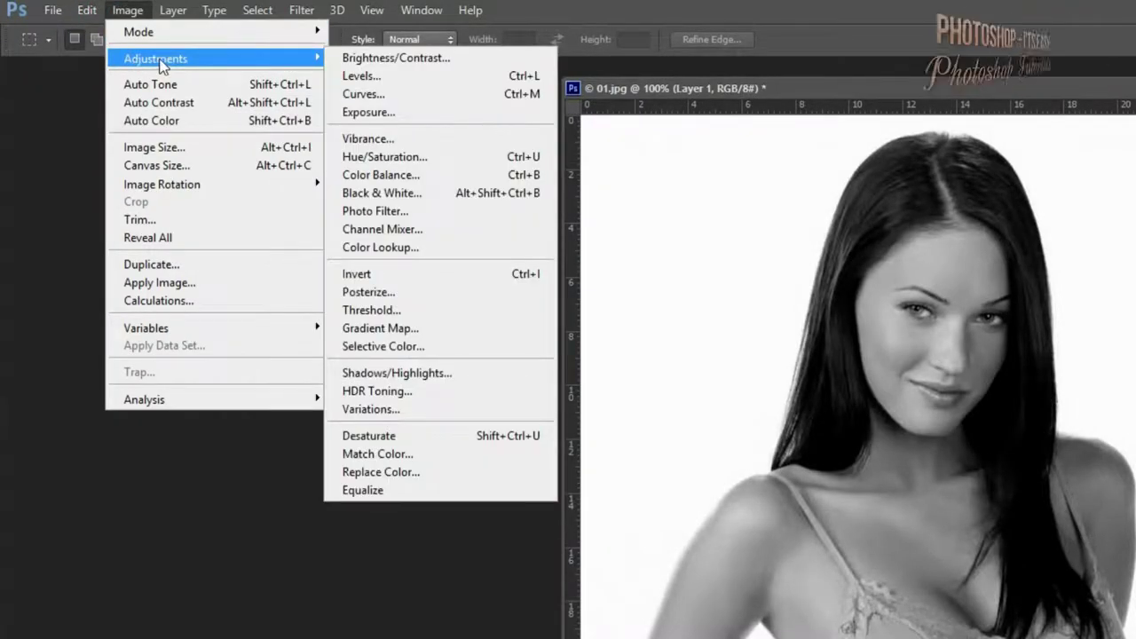
Step: Invert Layer 1 into a negative and set its blend mode to Soft Light
{"action": "left_click", "coordinate": [449, 276]}
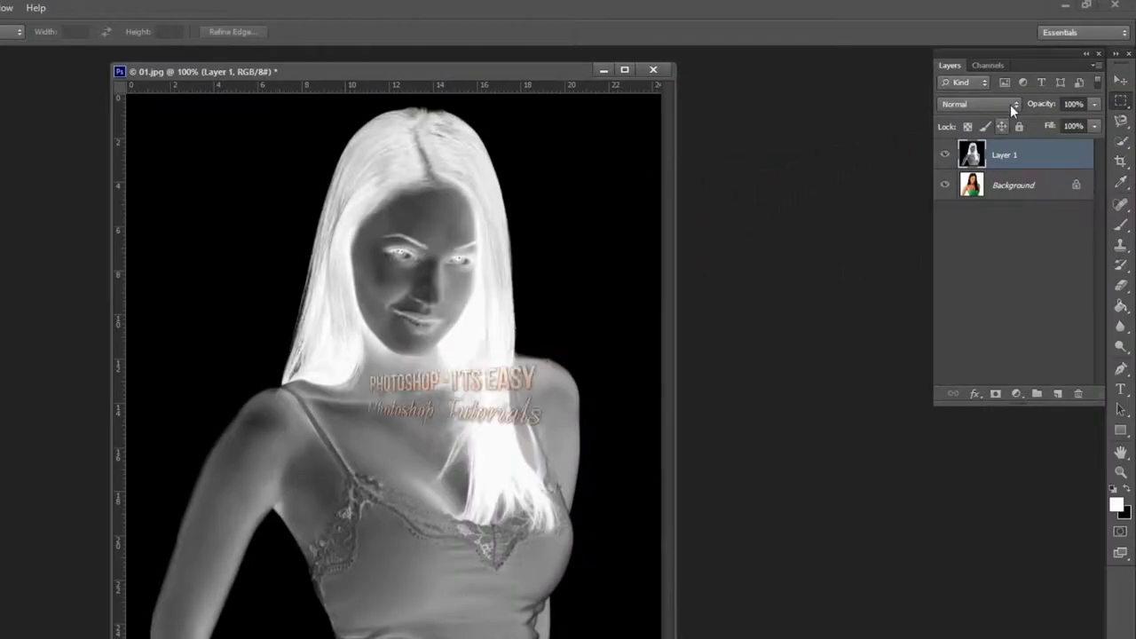
{"action": "left_click", "coordinate": [1041, 78]}
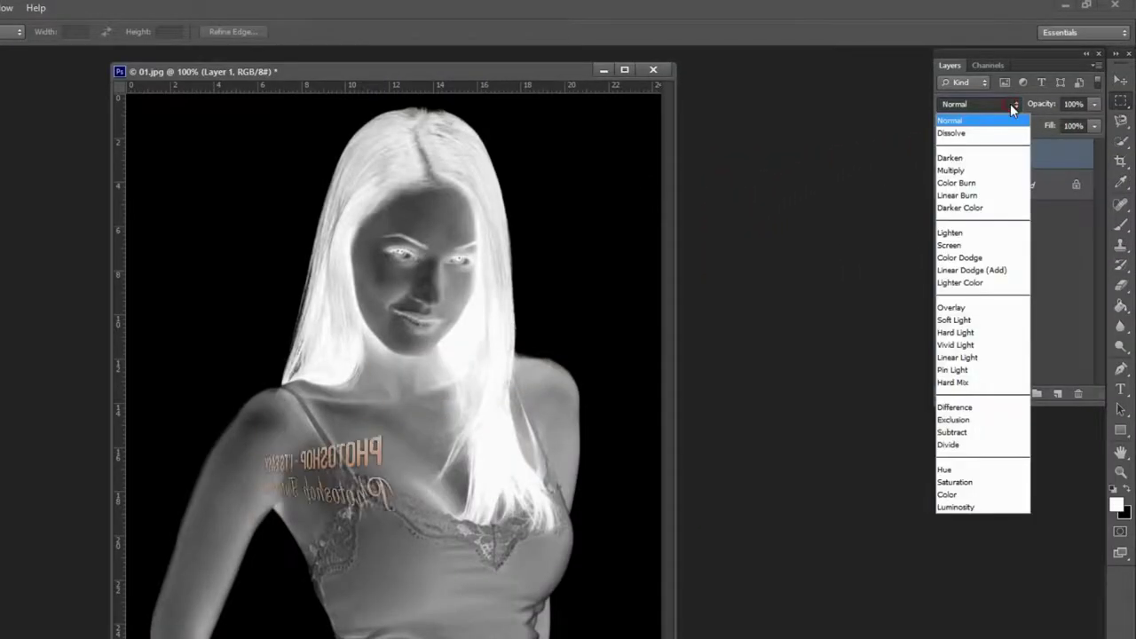
{"action": "left_click", "coordinate": [954, 319]}
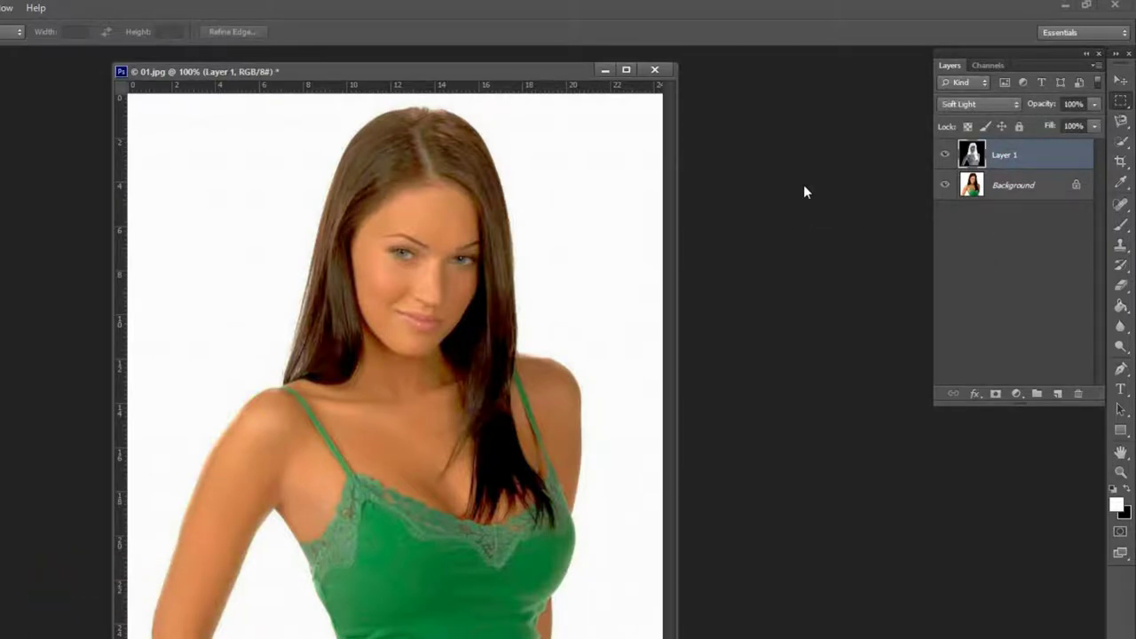
Step: Stamp visible layers into Layer 2, swap foreground/background colours, and convert Layer 2 to a Smart Object
{"action": "key", "text": "ctrl+shift+alt+e"}
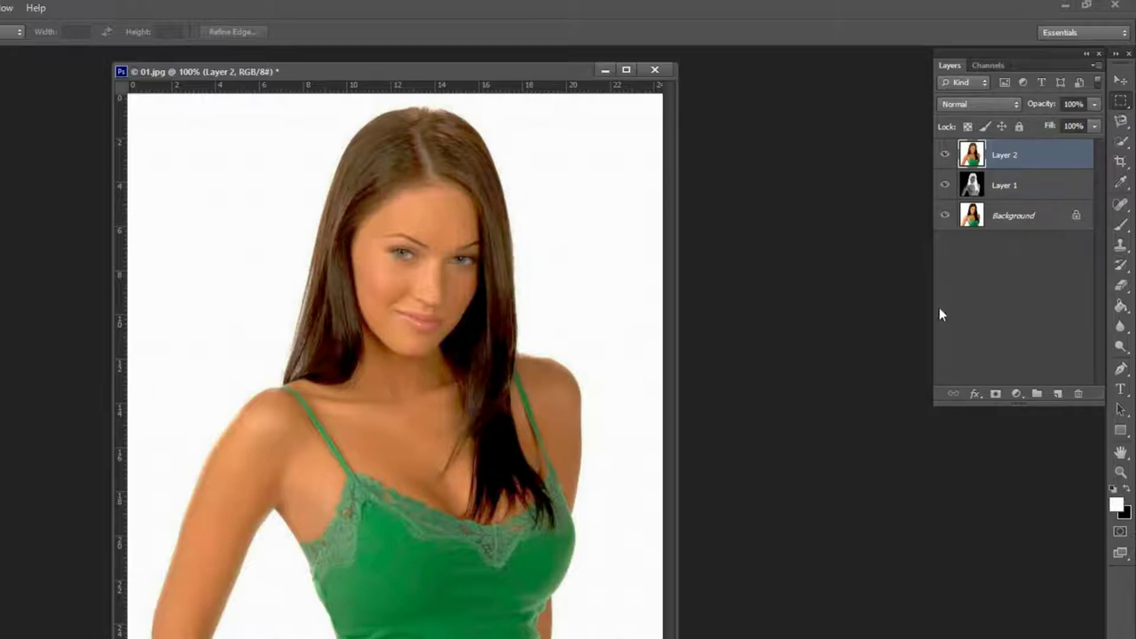
{"action": "left_click", "coordinate": [1127, 489]}
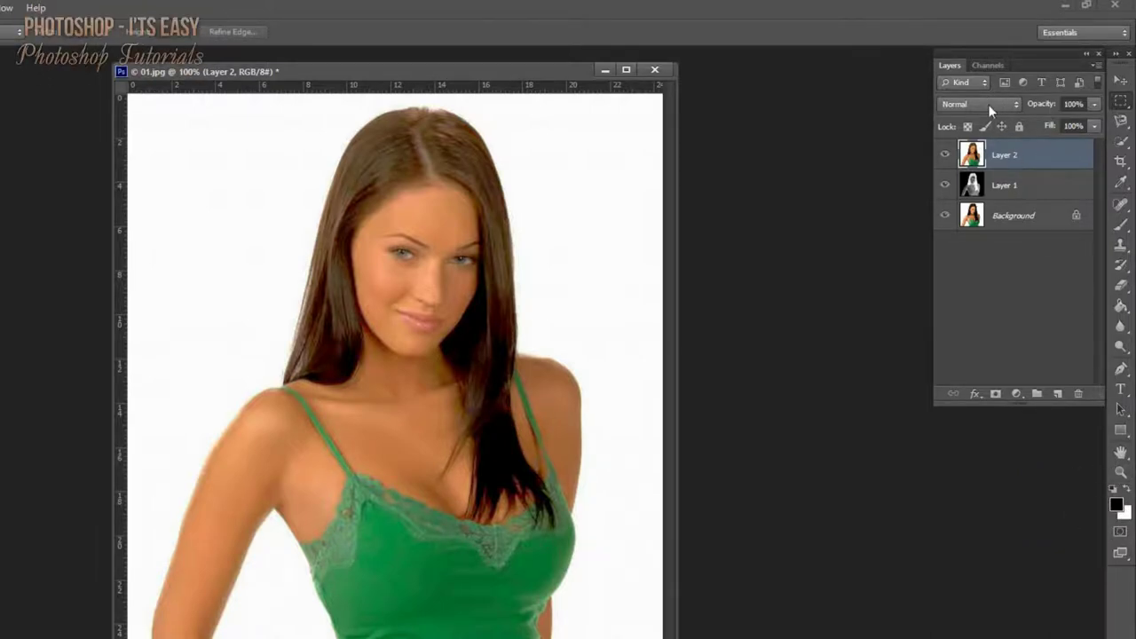
{"action": "right_click", "coordinate": [1014, 149]}
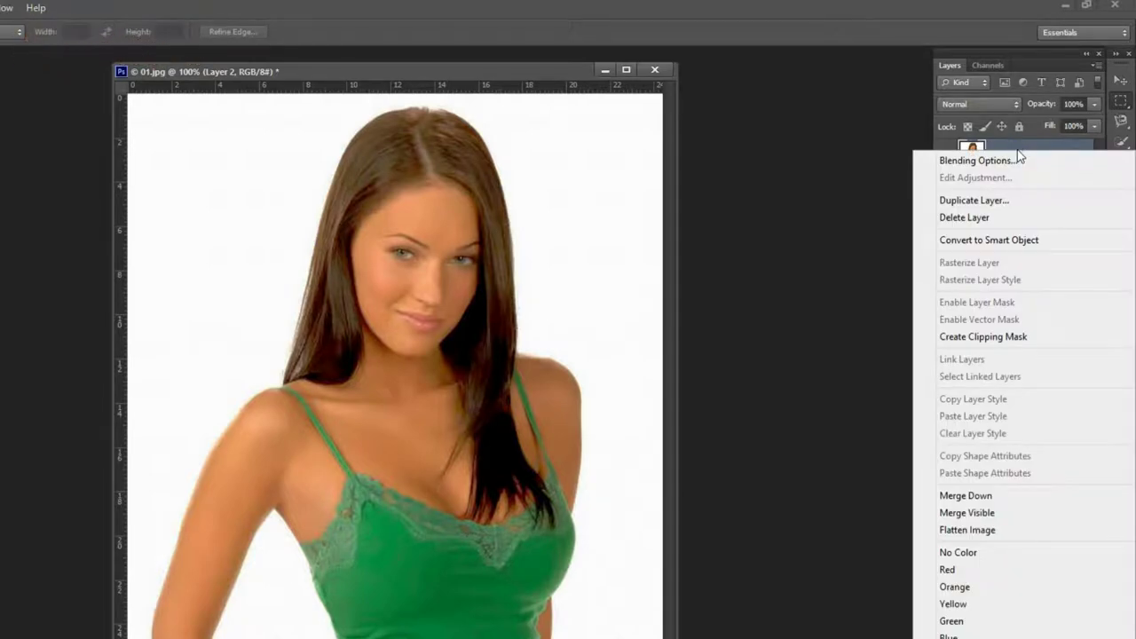
{"action": "left_click", "coordinate": [988, 239]}
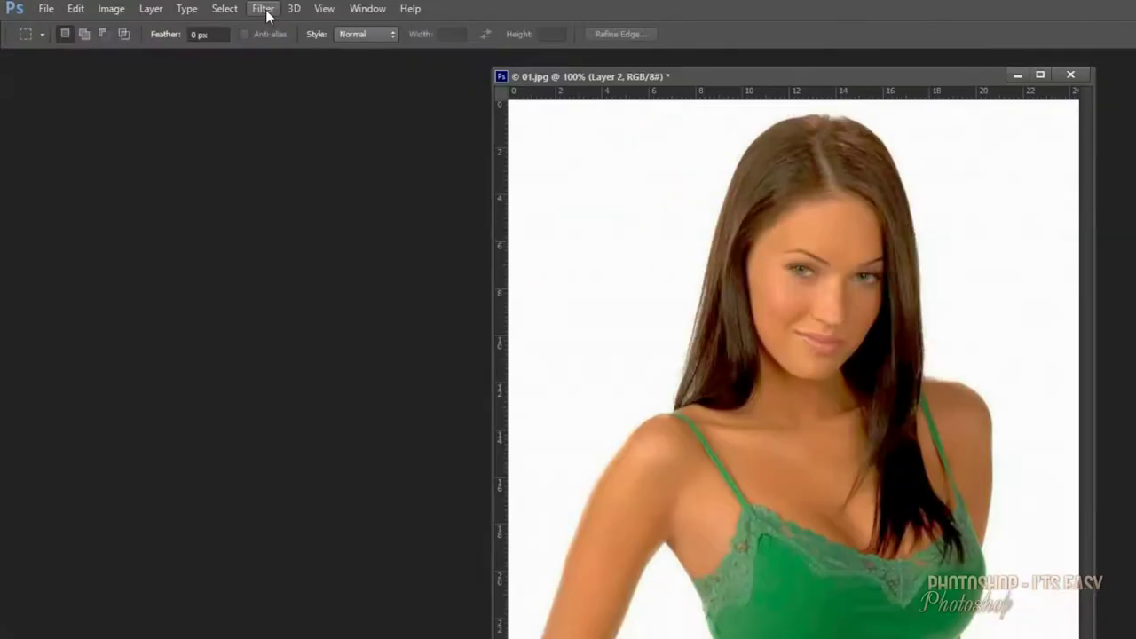
Step: In the Filter Gallery, try Graphic Pen, Photocopy and Charcoal, then pick the Sketch Stamp effect
{"action": "left_click", "coordinate": [189, 5]}
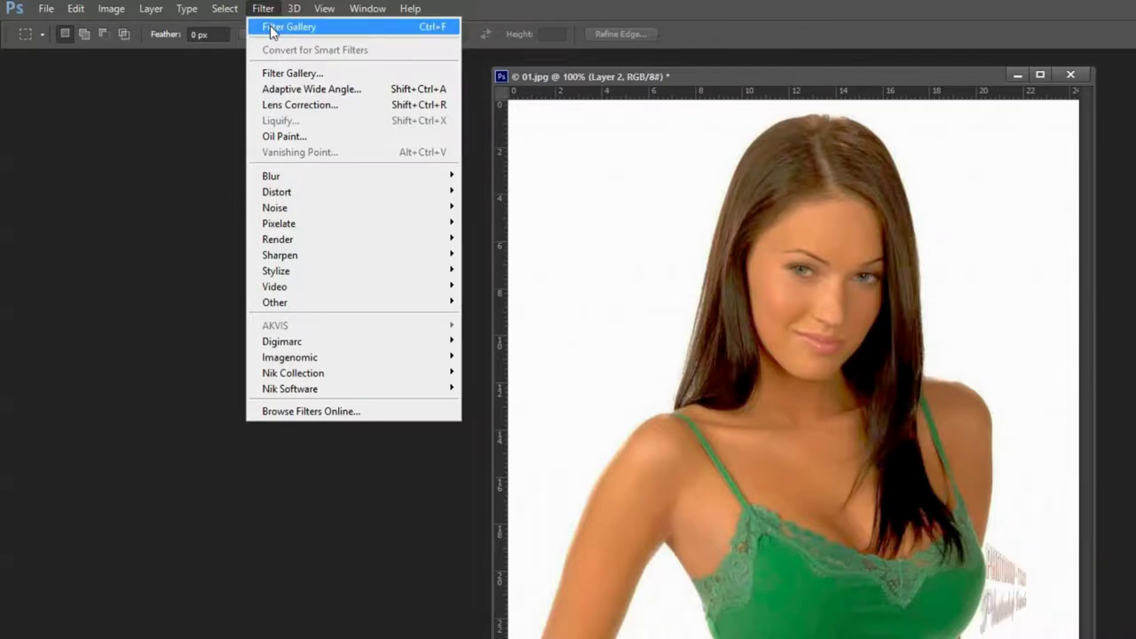
{"action": "left_click", "coordinate": [278, 29]}
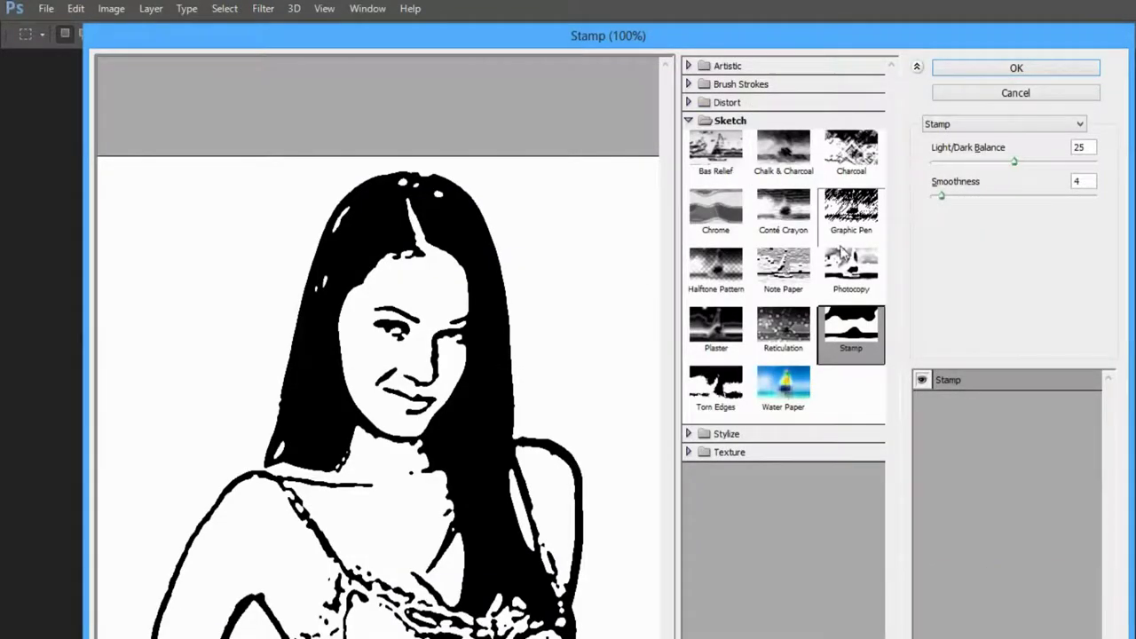
{"action": "left_click", "coordinate": [851, 209]}
{"action": "left_click", "coordinate": [854, 284]}
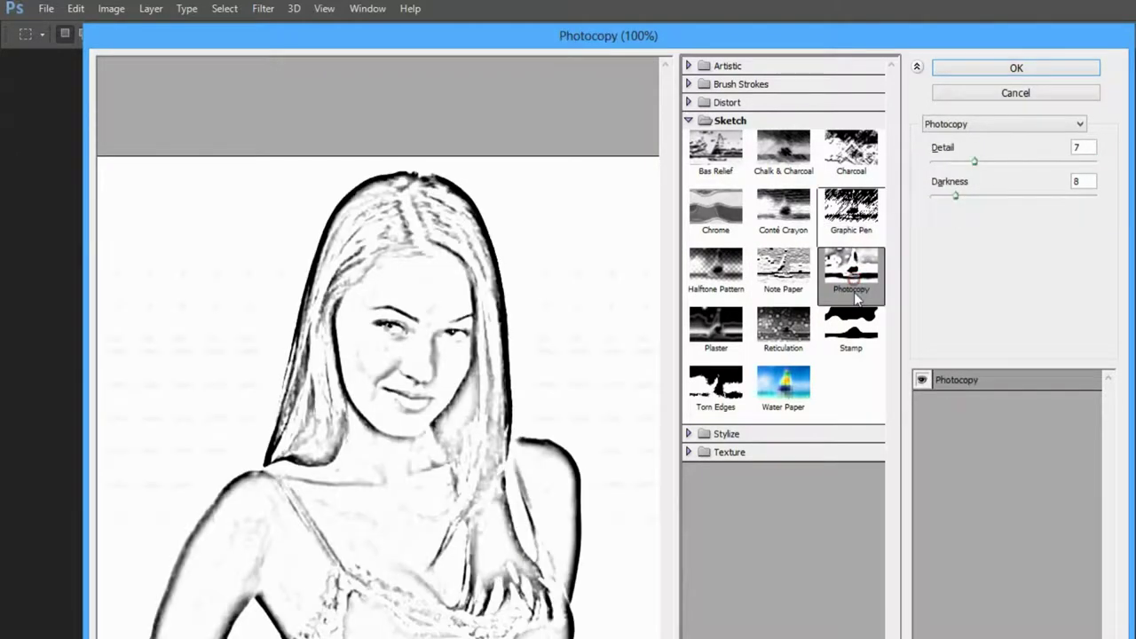
{"action": "left_click", "coordinate": [848, 163]}
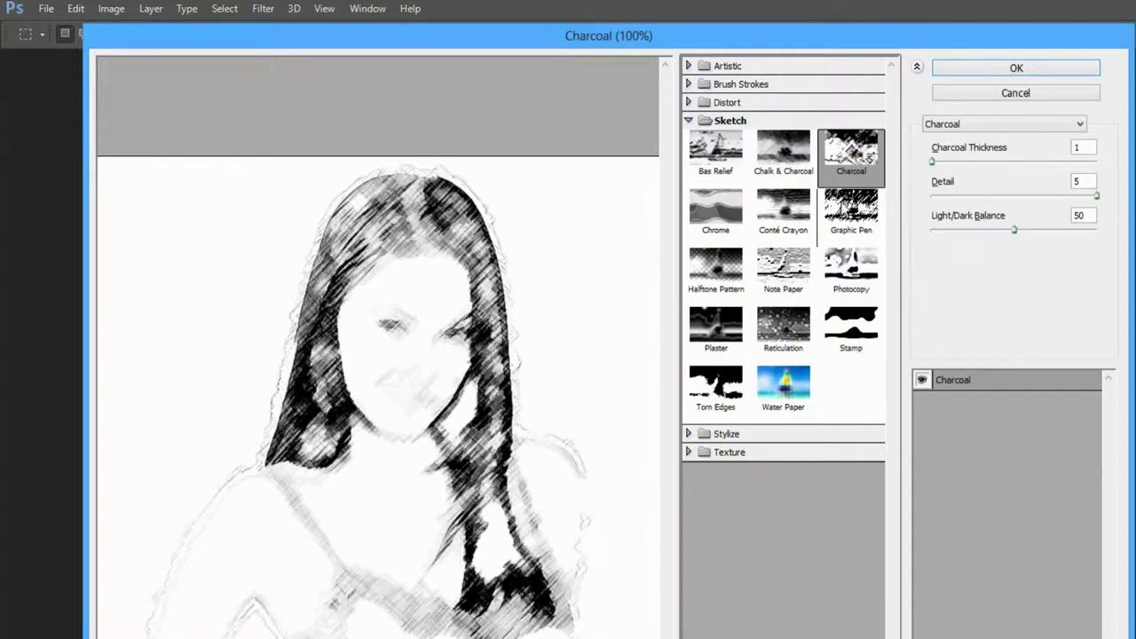
{"action": "left_click", "coordinate": [850, 329]}
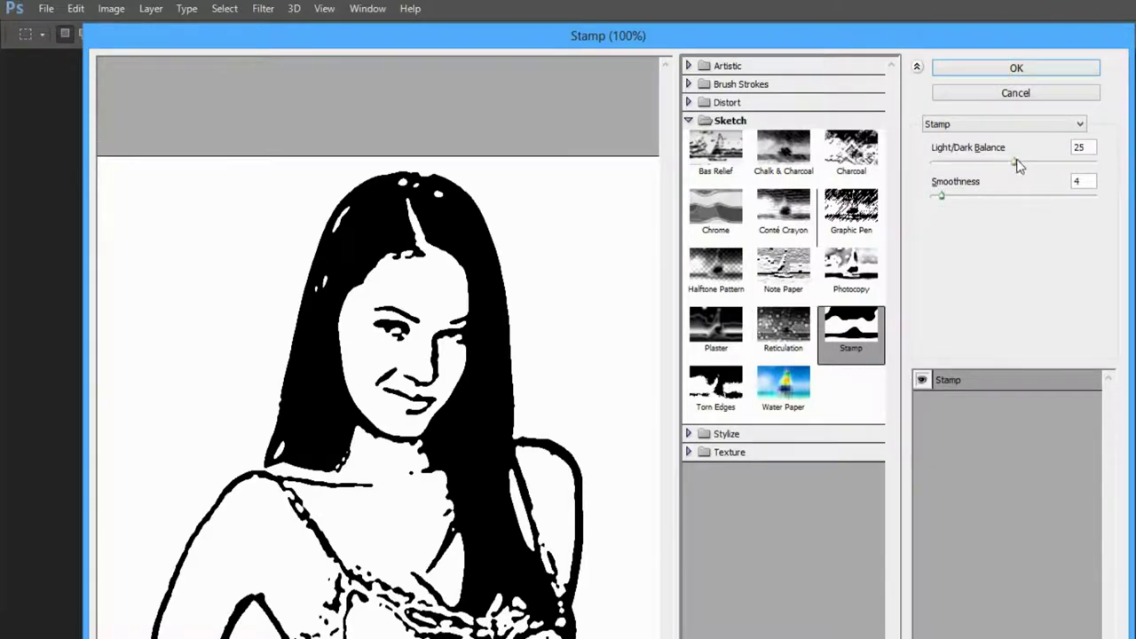
Step: Set Stamp's Light/Dark Balance to about 24–25 and Smoothness to 4
{"action": "mouse_move", "coordinate": [1016, 163]}
{"action": "left_mouse_down"}
{"action": "mouse_move", "coordinate": [1039, 165]}
{"action": "mouse_move", "coordinate": [1013, 165]}
{"action": "left_mouse_up"}
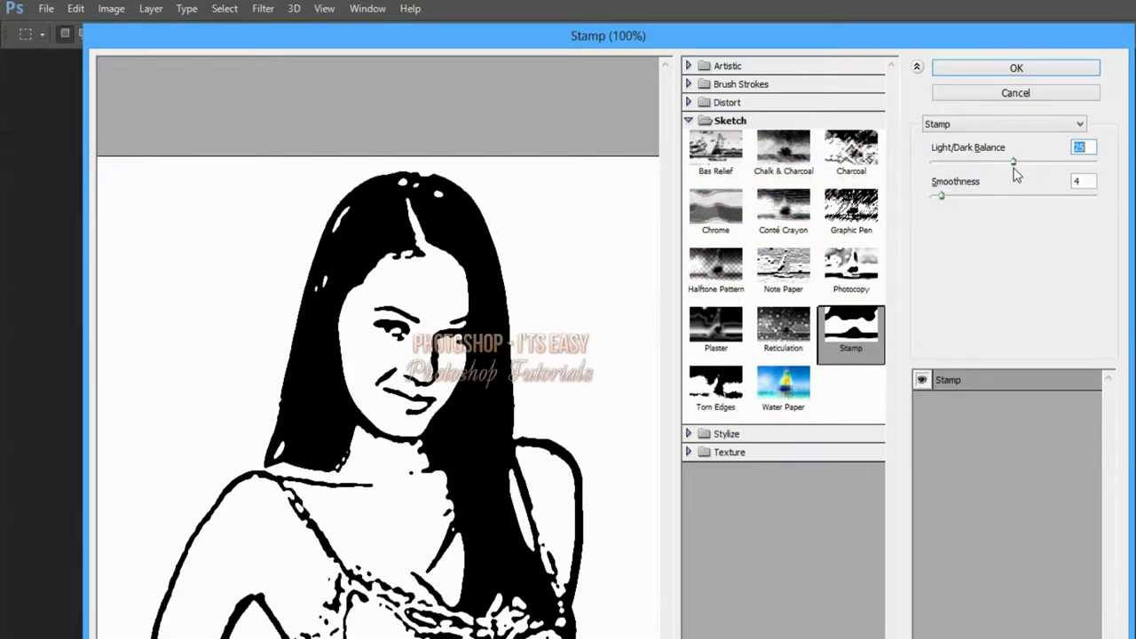
{"action": "left_click_drag", "start_coordinate": [1013, 164], "coordinate": [1011, 167]}
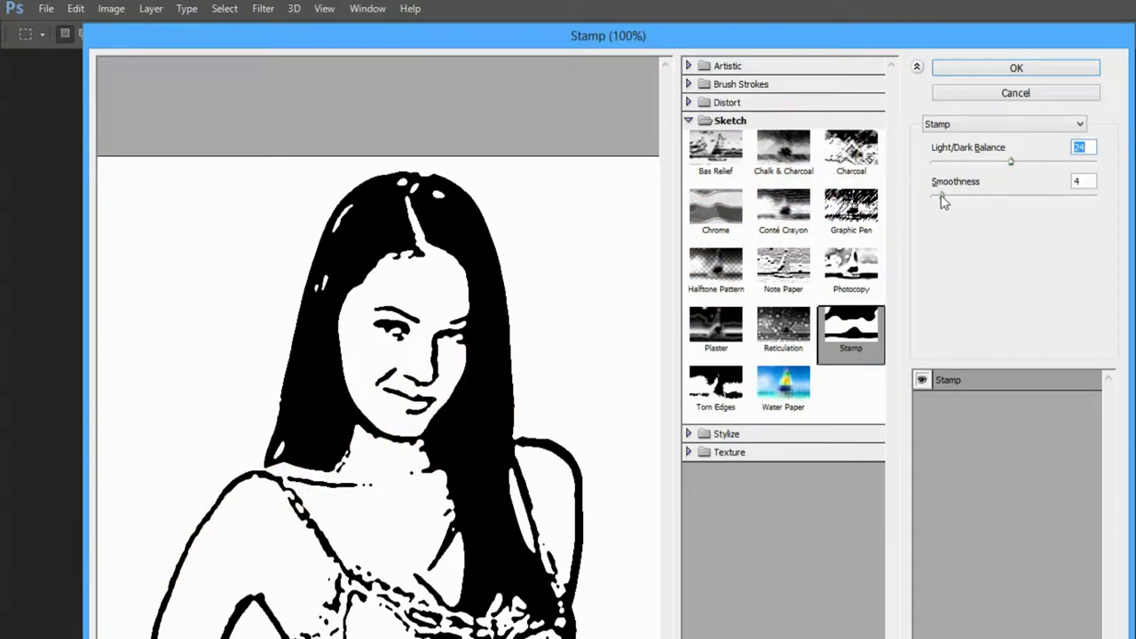
{"action": "left_click_drag", "start_coordinate": [946, 198], "coordinate": [950, 199]}
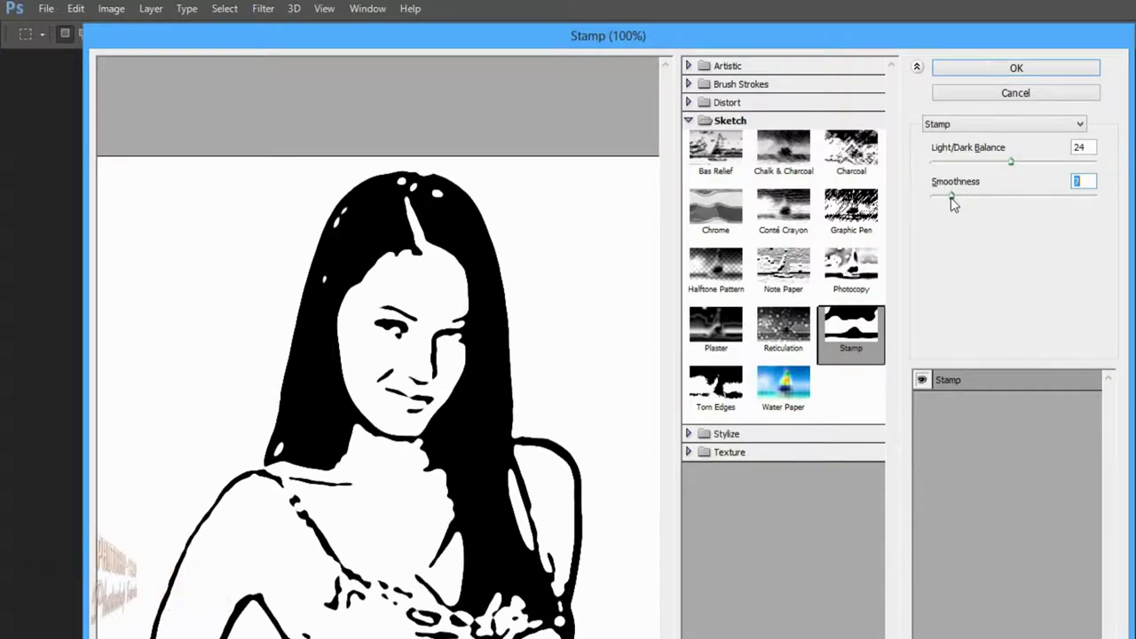
{"action": "left_click_drag", "start_coordinate": [952, 202], "coordinate": [944, 204]}
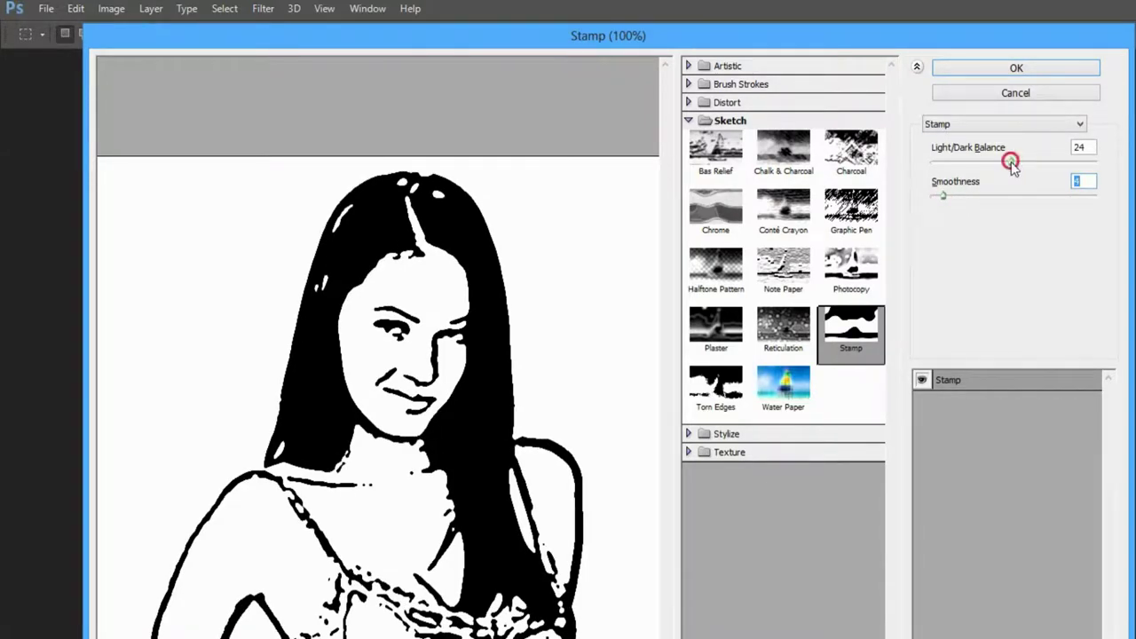
{"action": "left_click_drag", "start_coordinate": [1010, 163], "coordinate": [1014, 164]}
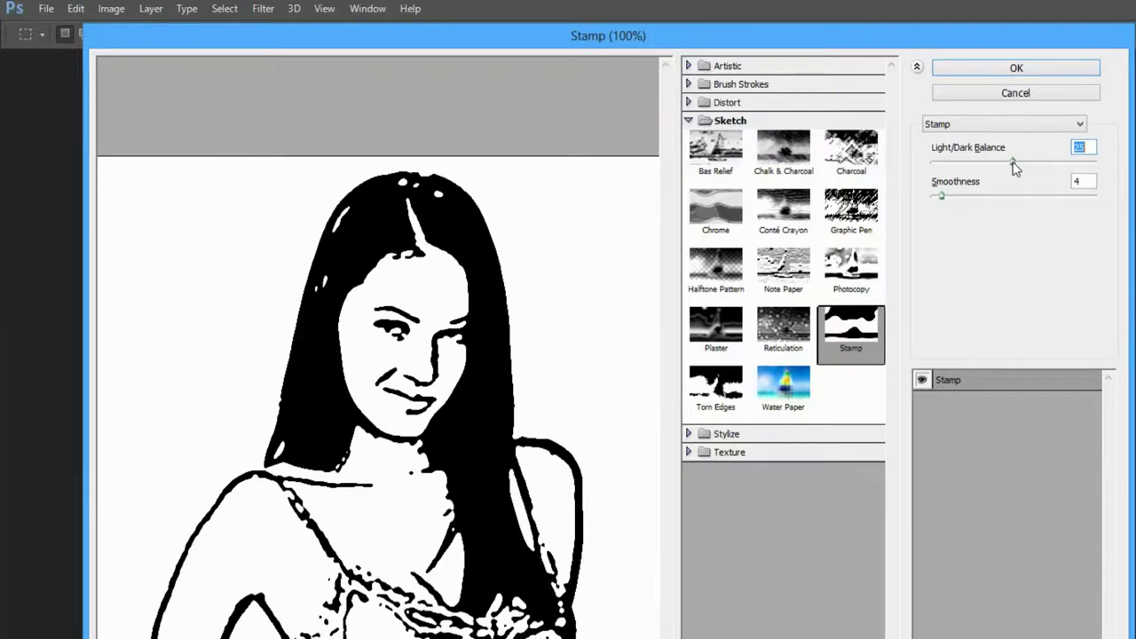
Step: Apply the Stamp filter and blend Layer 2 in Soft Light at 55% opacity
{"action": "left_click", "coordinate": [1017, 69]}
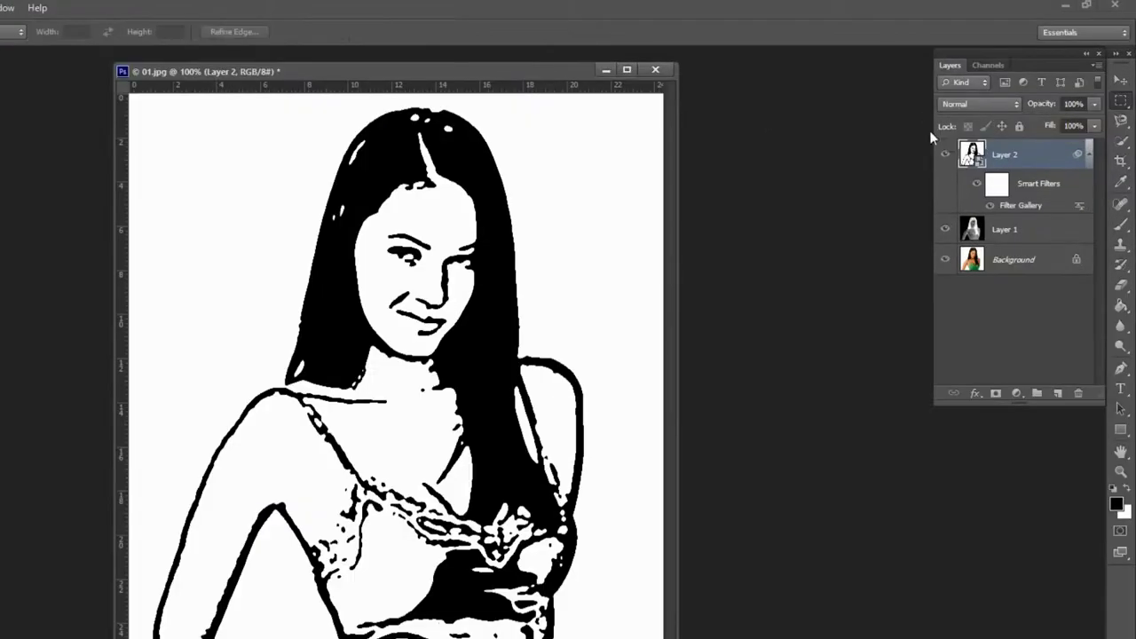
{"action": "left_click", "coordinate": [992, 104]}
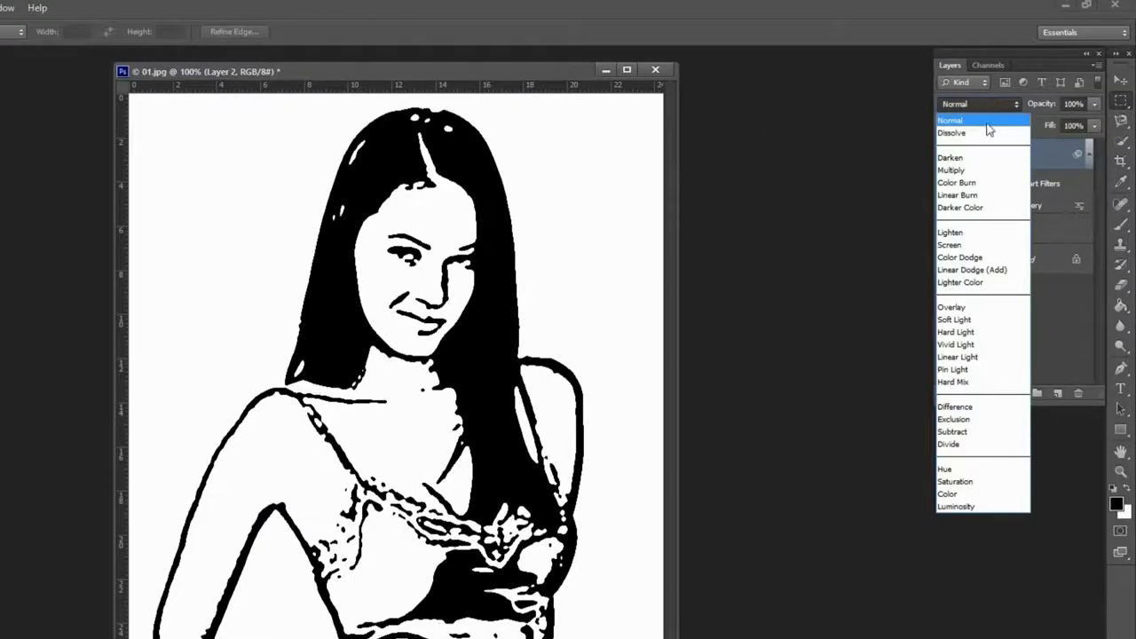
{"action": "left_click", "coordinate": [976, 320]}
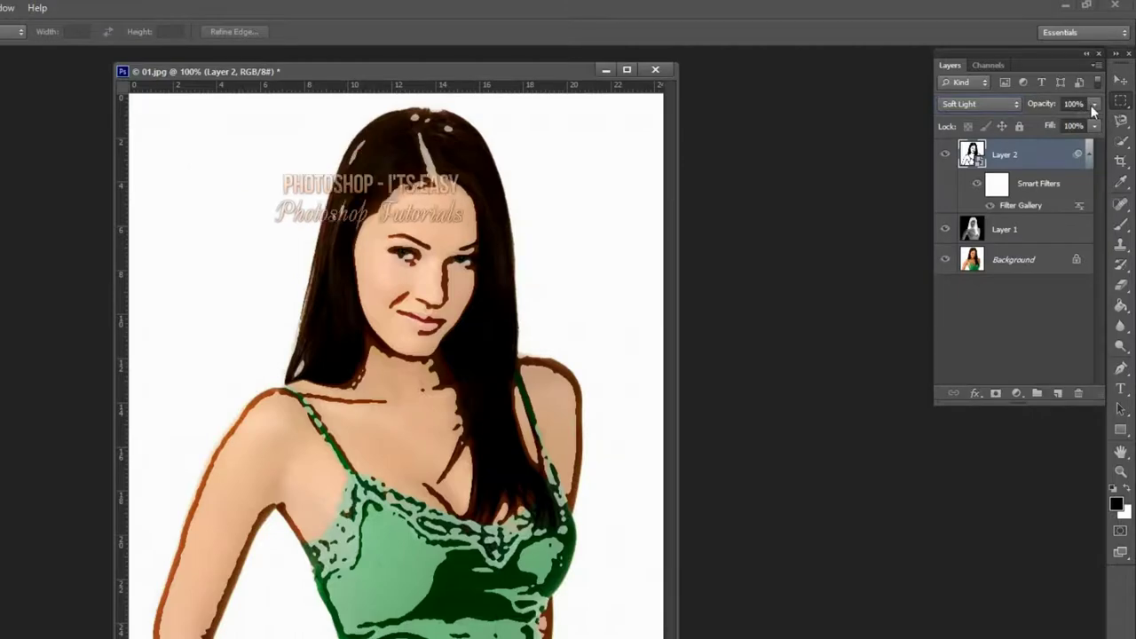
{"action": "mouse_move", "coordinate": [1095, 103]}
{"action": "left_mouse_down"}
{"action": "mouse_move", "coordinate": [1094, 125]}
{"action": "mouse_move", "coordinate": [1069, 128]}
{"action": "left_mouse_up"}
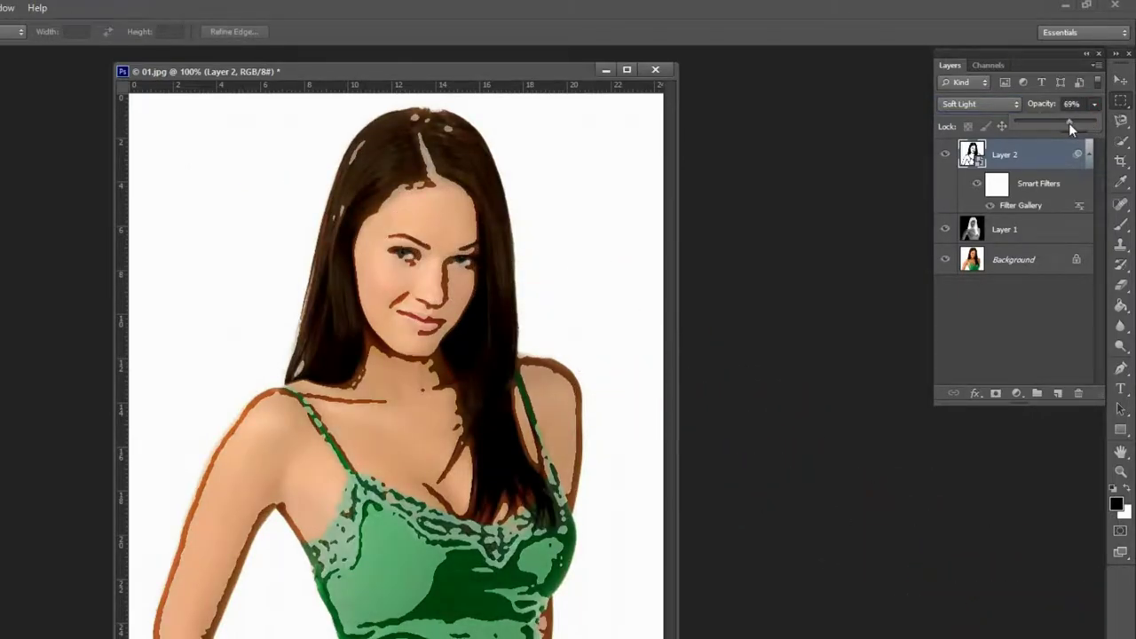
{"action": "mouse_move", "coordinate": [1053, 124]}
{"action": "left_mouse_down"}
{"action": "mouse_move", "coordinate": [1031, 132]}
{"action": "mouse_move", "coordinate": [1043, 129]}
{"action": "left_mouse_up"}
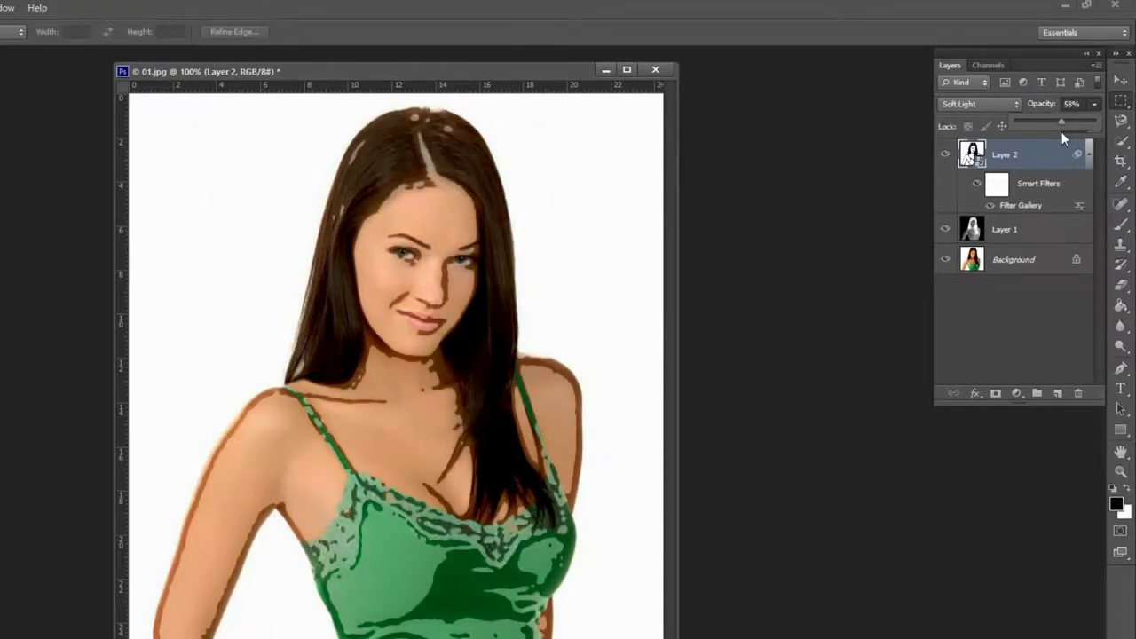
Step: Toggle Layer 1 and Layer 2 visibility to compare the cartoon outlines with the original
{"action": "left_click", "coordinate": [946, 155]}
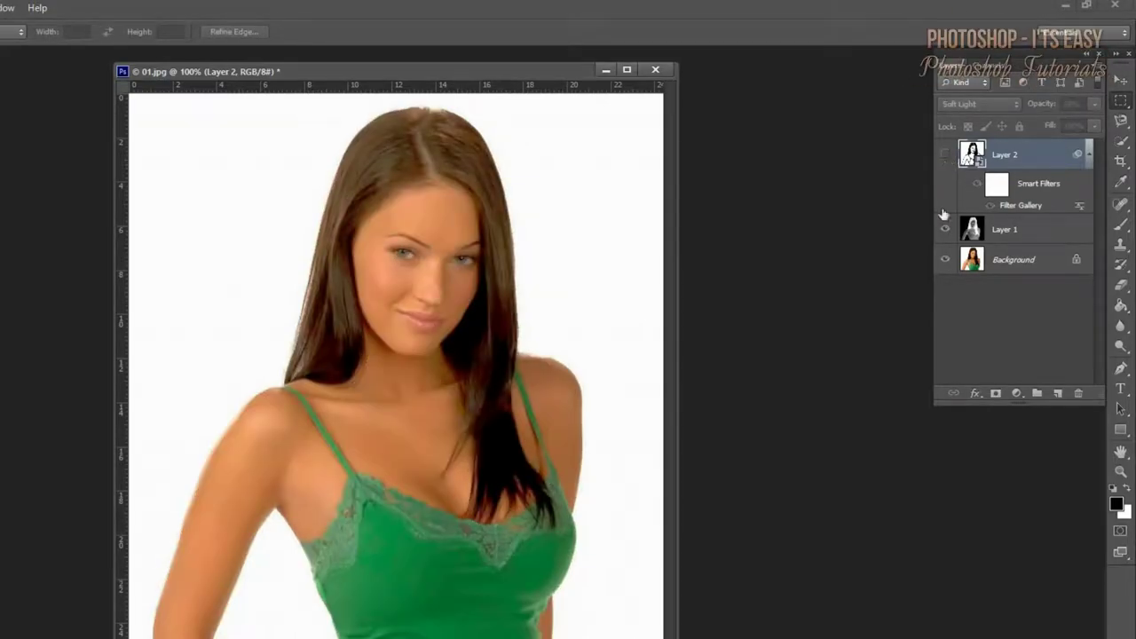
{"action": "left_click", "coordinate": [946, 231]}
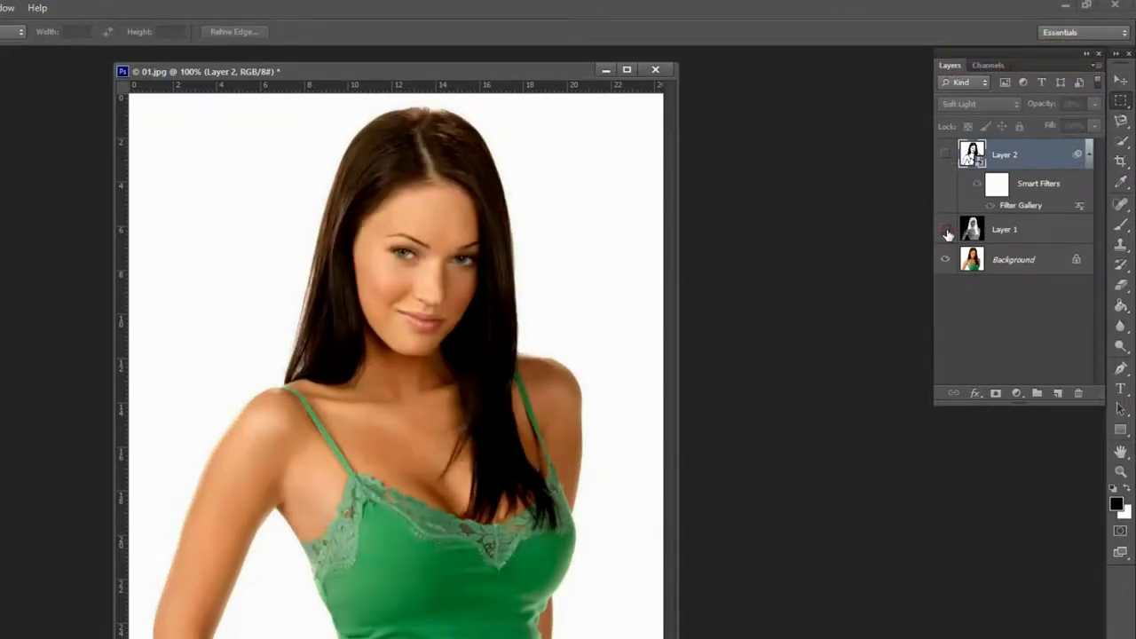
{"action": "left_click", "coordinate": [947, 156]}
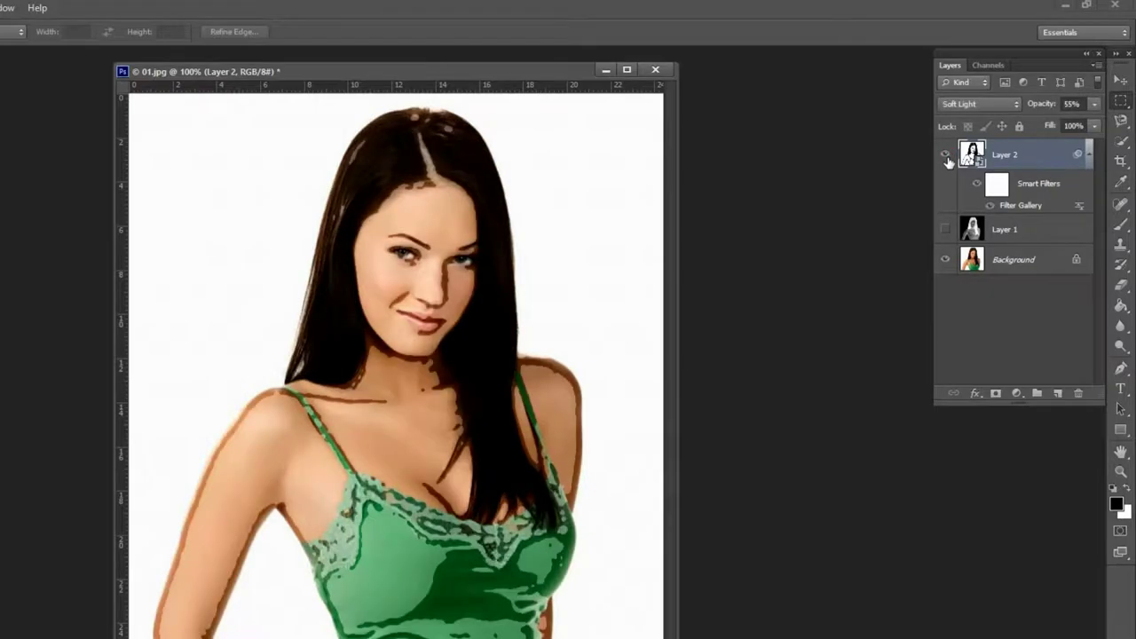
{"action": "left_click", "coordinate": [946, 229]}
{"action": "left_click", "coordinate": [946, 229]}
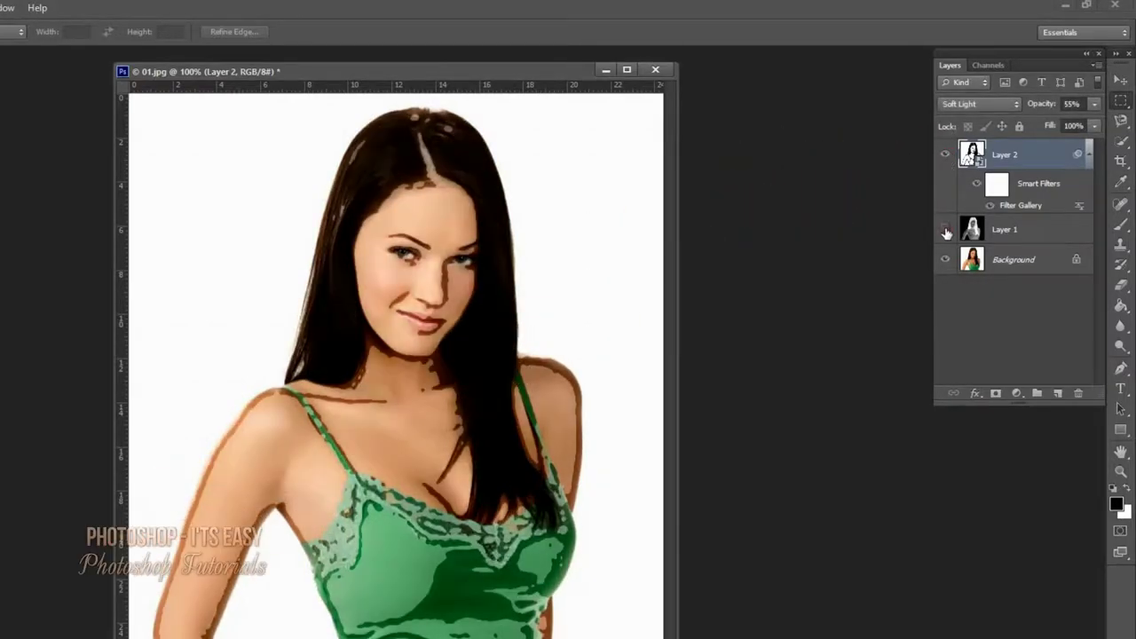
{"action": "left_click", "coordinate": [946, 155]}
{"action": "left_click", "coordinate": [946, 156]}
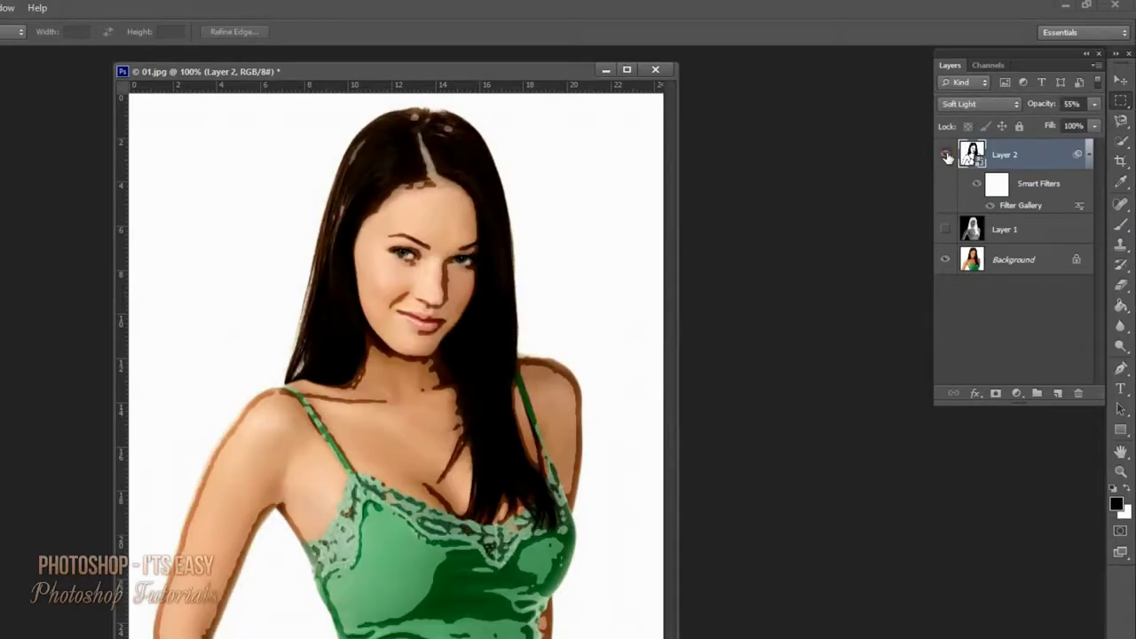
{"action": "left_click", "coordinate": [945, 230]}
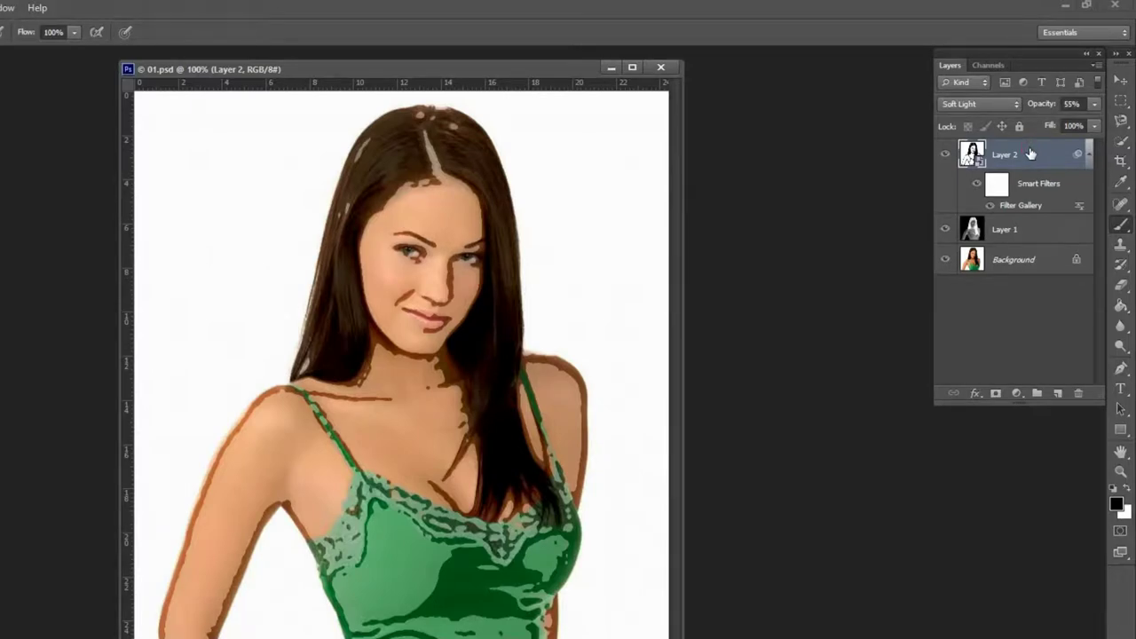
Step: Stamp all visible layers into a new top Layer 3 and convert it to a Smart Object
{"action": "key", "text": "ctrl+shift+alt+e"}
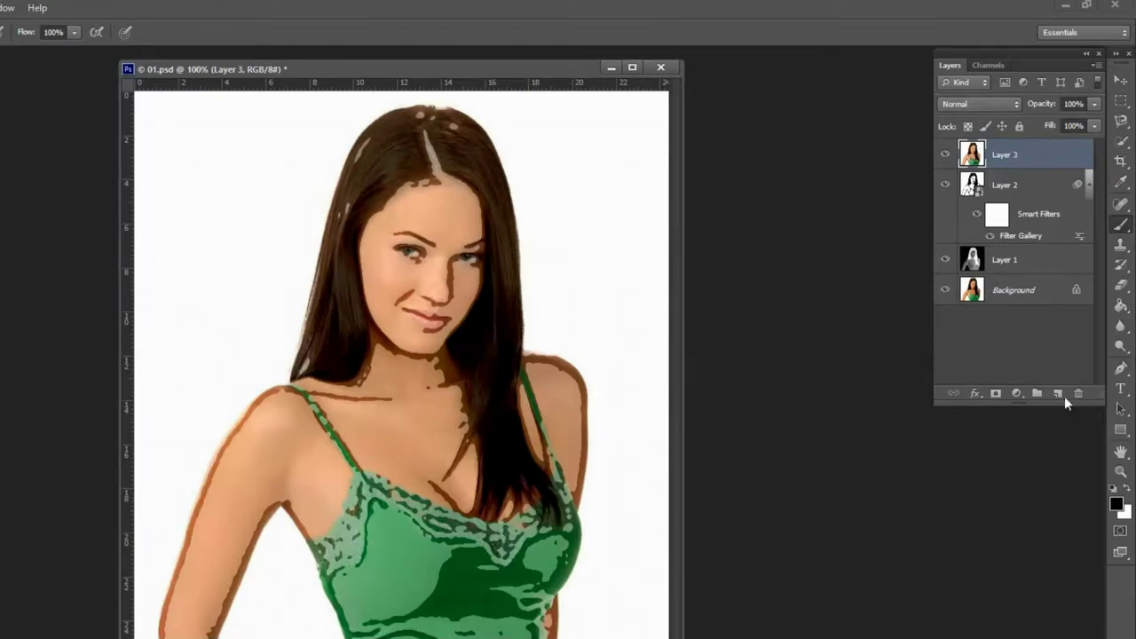
{"action": "right_click", "coordinate": [1019, 156]}
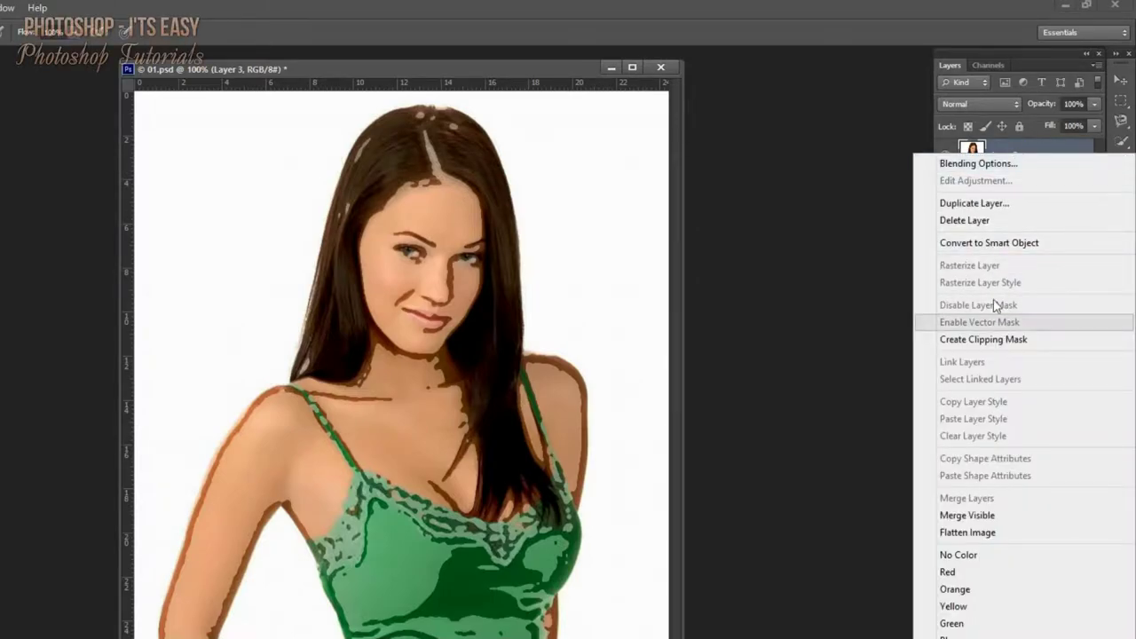
{"action": "left_click", "coordinate": [996, 243]}
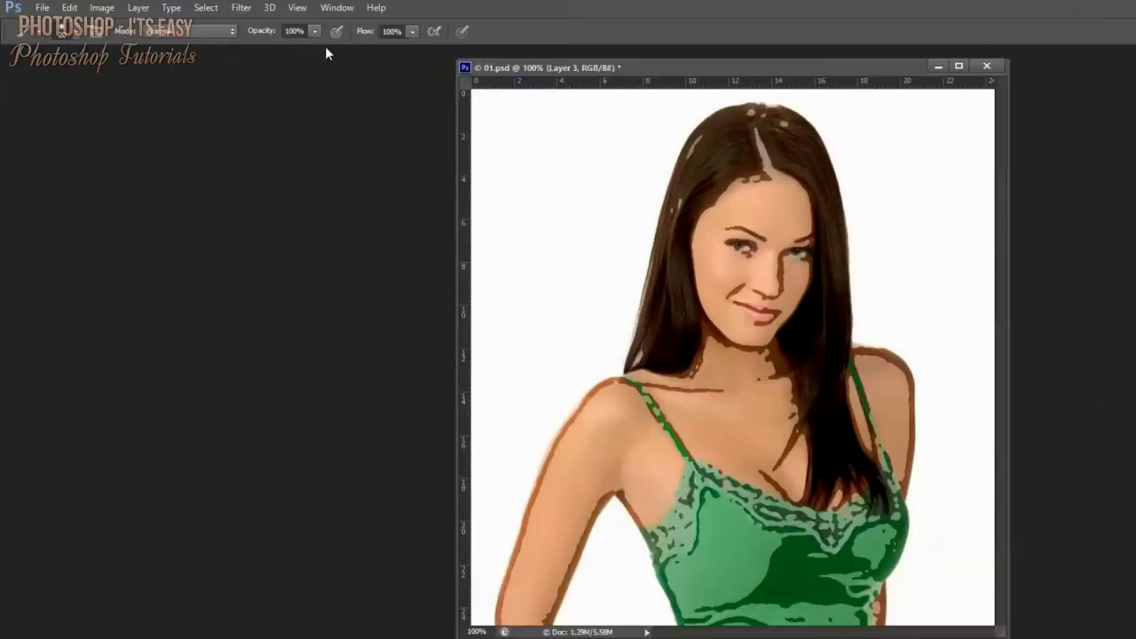
Step: In the Filter Gallery, preview artistic filters such as Fresco, Paint Daubs, Palette Knife and Neon Glow
{"action": "left_click", "coordinate": [212, 8]}
{"action": "mouse_move", "coordinate": [241, 8]}
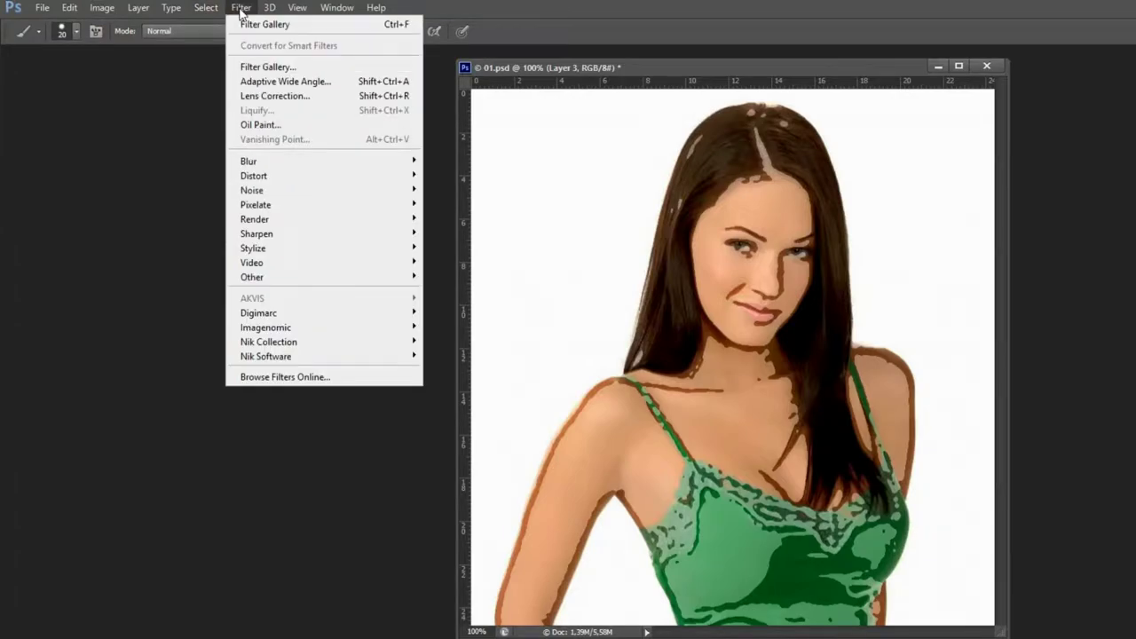
{"action": "left_click", "coordinate": [256, 27]}
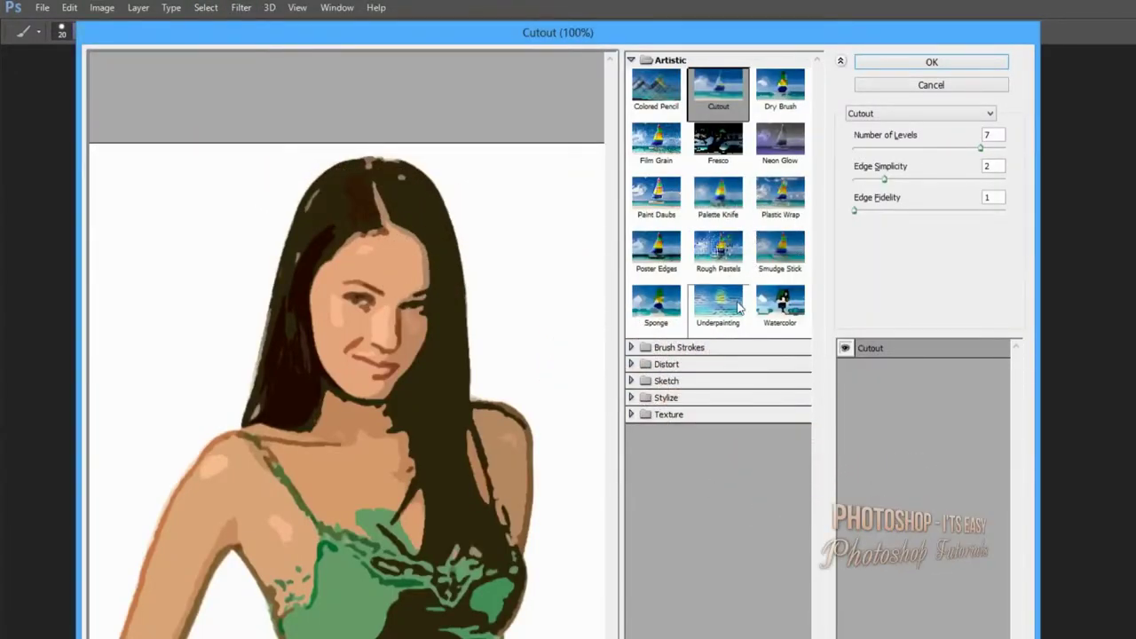
{"action": "left_click", "coordinate": [716, 129]}
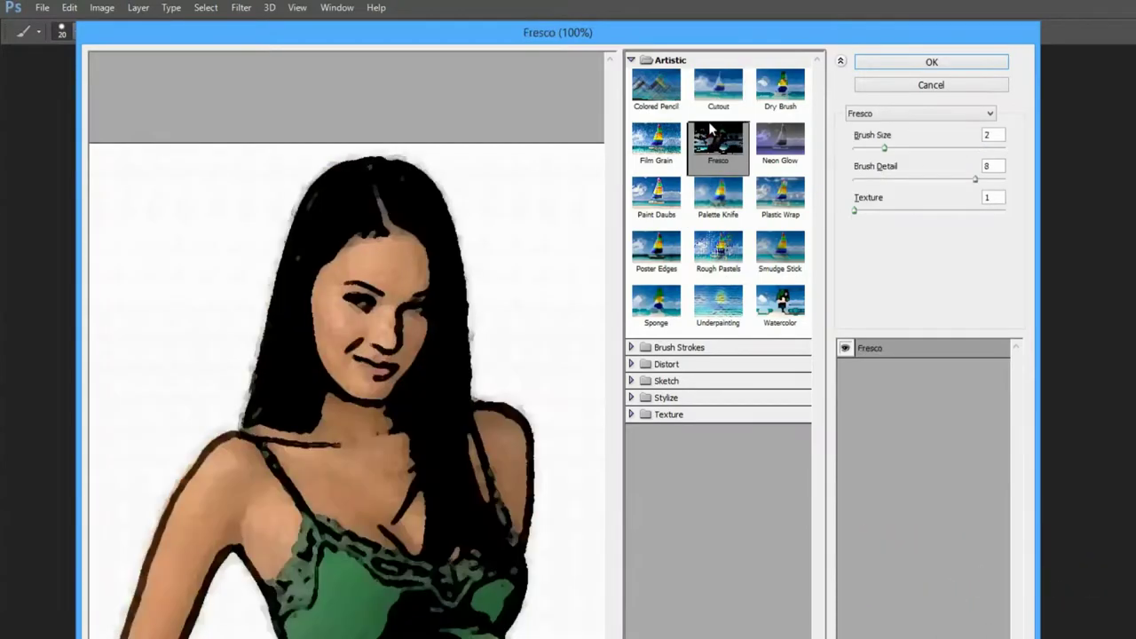
{"action": "left_click", "coordinate": [712, 101]}
{"action": "left_click", "coordinate": [721, 146]}
{"action": "left_click", "coordinate": [656, 191]}
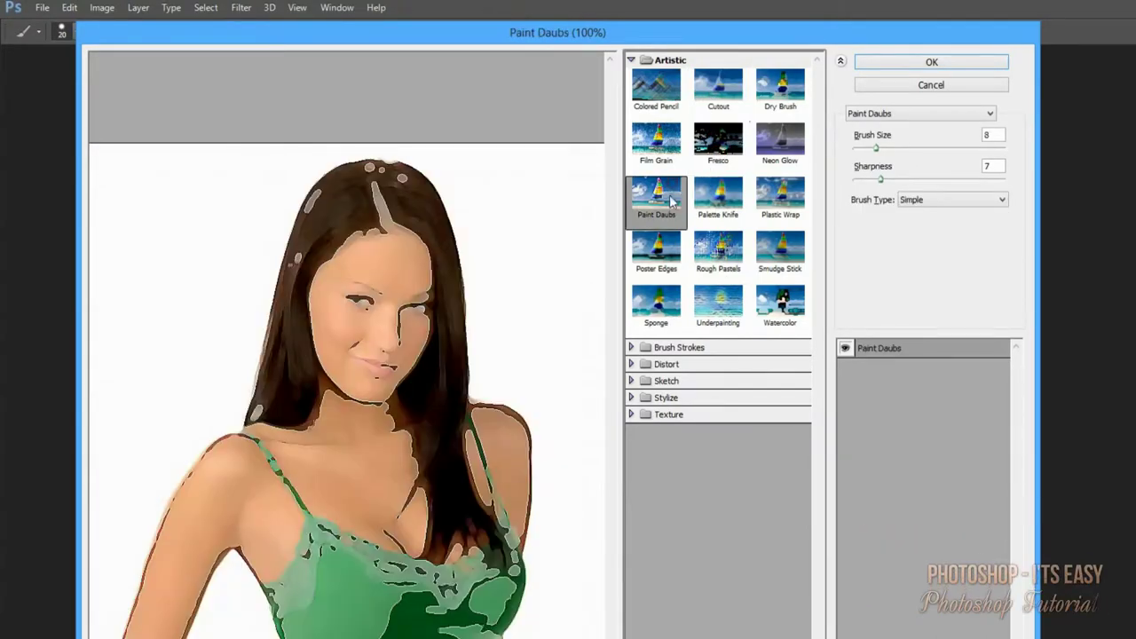
{"action": "left_click", "coordinate": [733, 206]}
{"action": "left_click", "coordinate": [779, 139]}
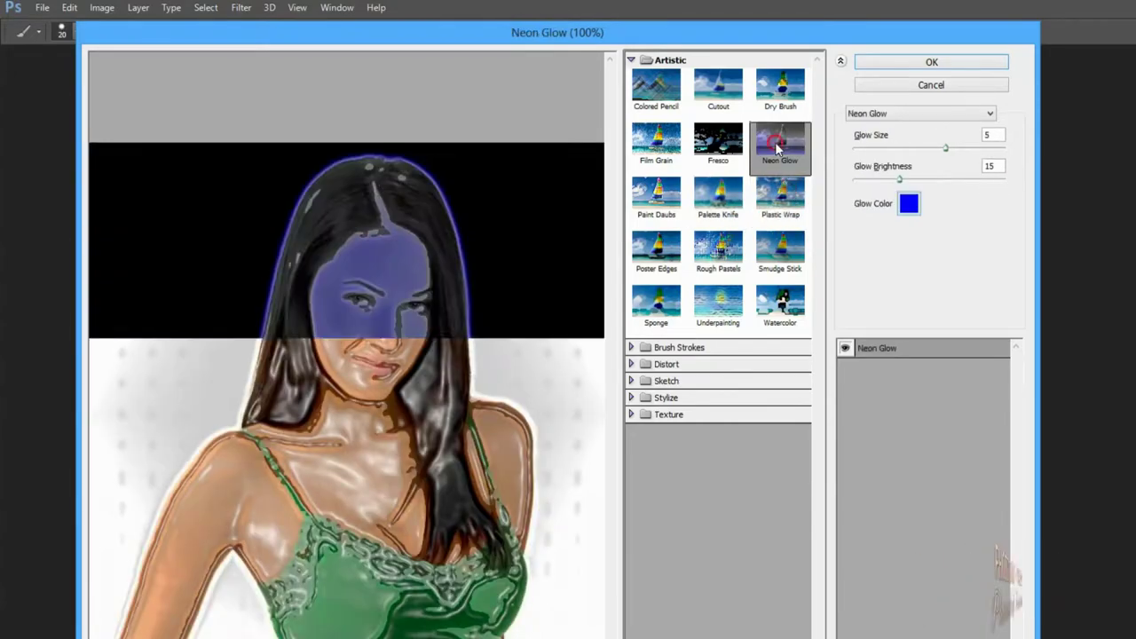
Step: Compare Cutout with Dry Brush, then apply Dry Brush with Size 2, Detail 8, Texture 1
{"action": "left_click", "coordinate": [779, 88]}
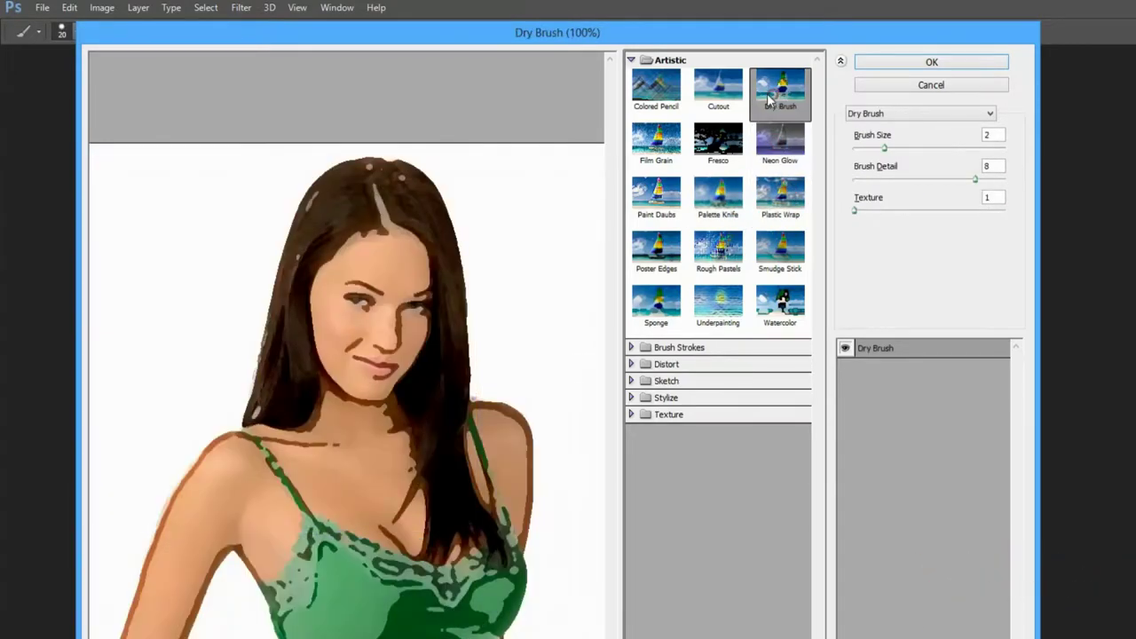
{"action": "left_click", "coordinate": [716, 94]}
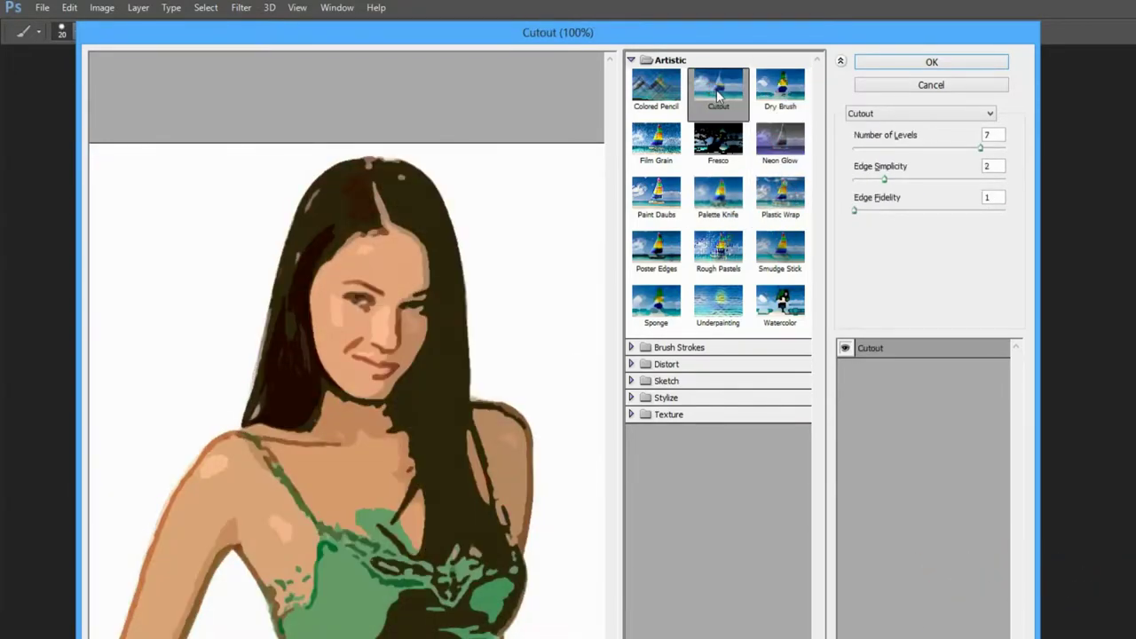
{"action": "left_click", "coordinate": [765, 89]}
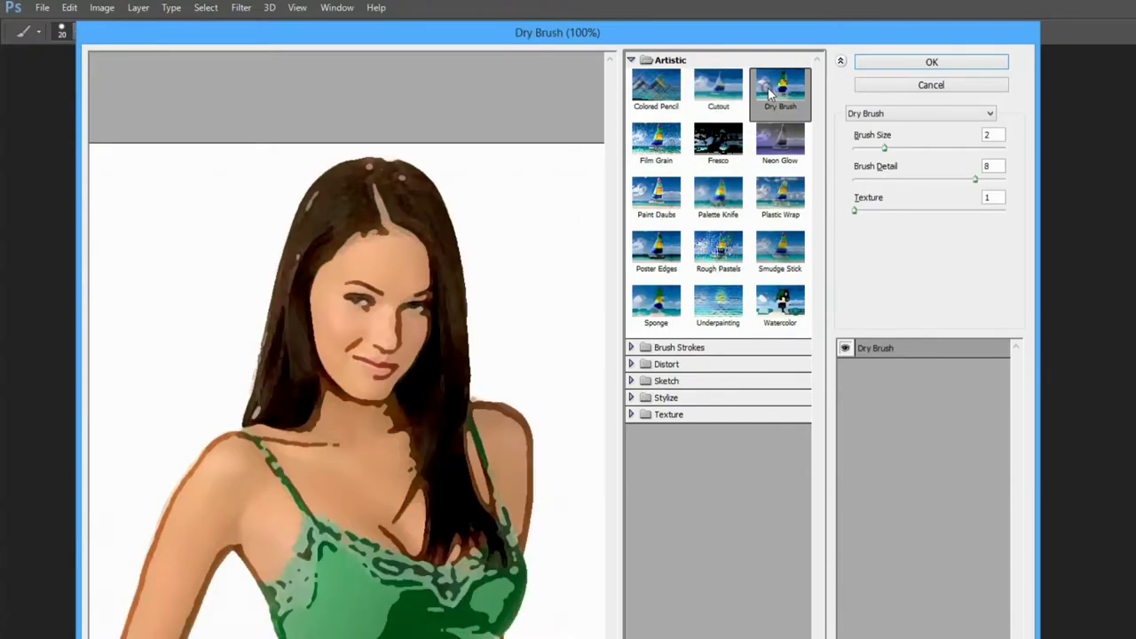
{"action": "left_click", "coordinate": [719, 94]}
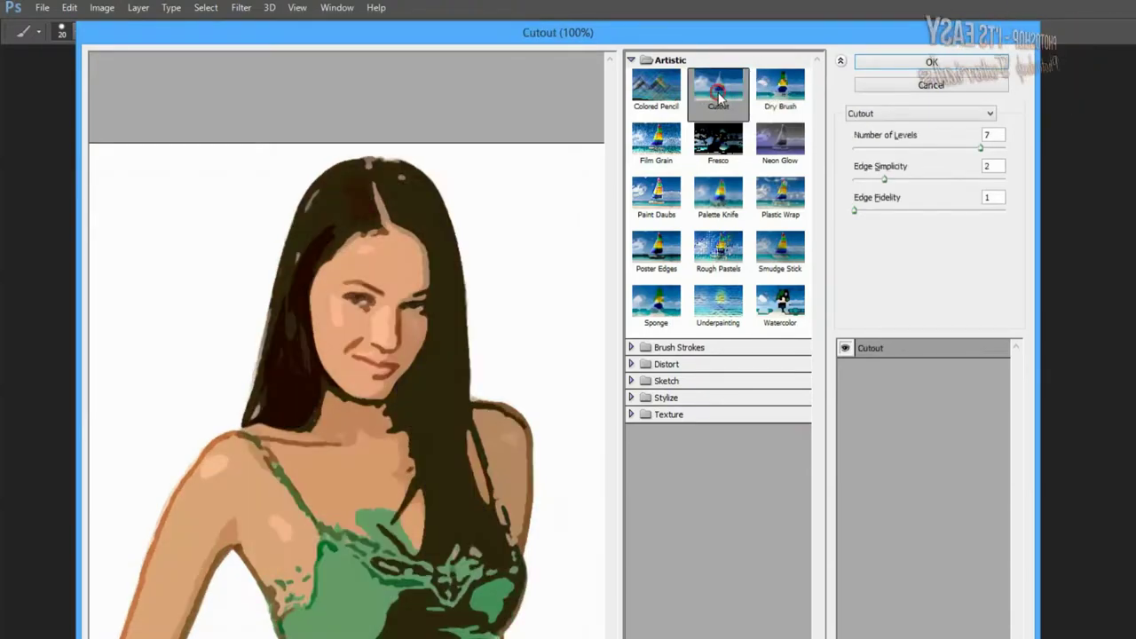
{"action": "left_click", "coordinate": [778, 104]}
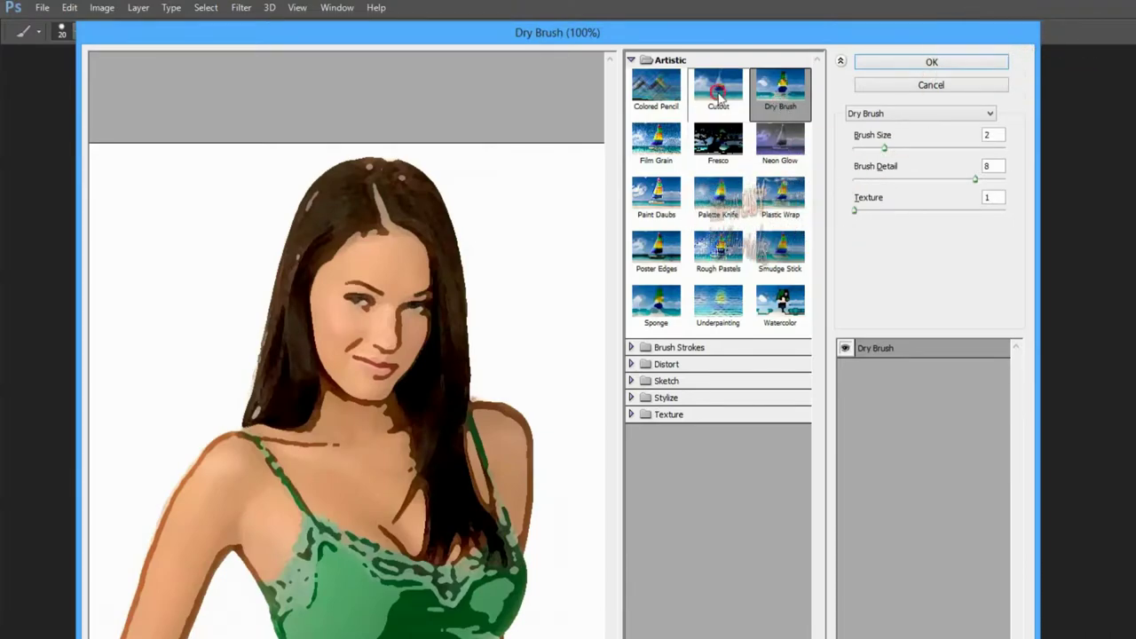
{"action": "left_click", "coordinate": [718, 89]}
{"action": "left_click", "coordinate": [781, 108]}
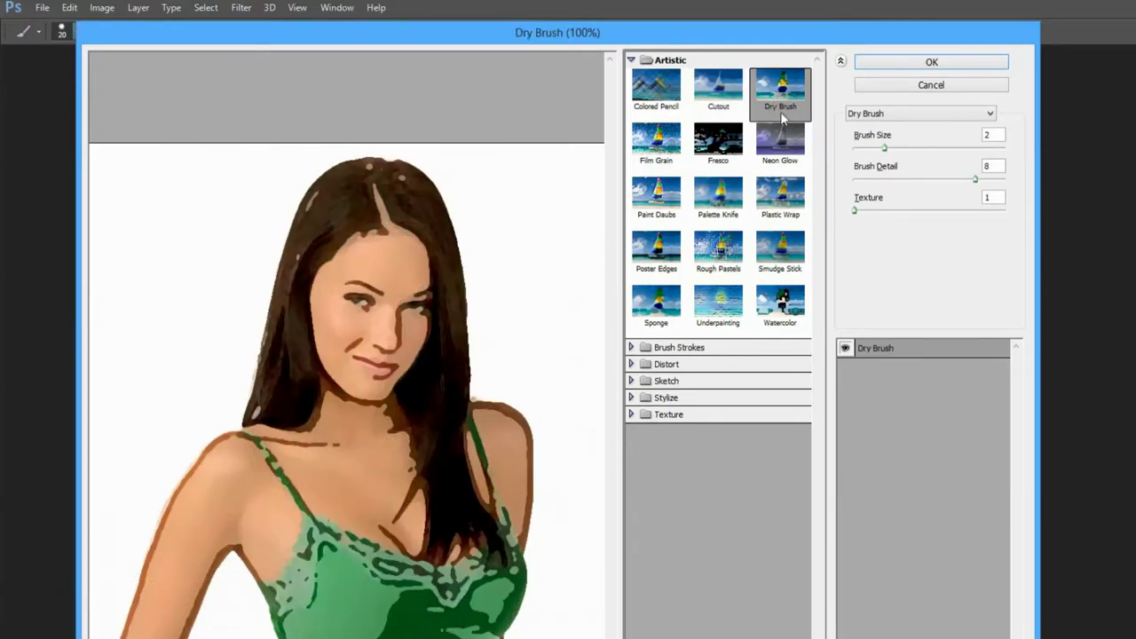
{"action": "left_click", "coordinate": [944, 61]}
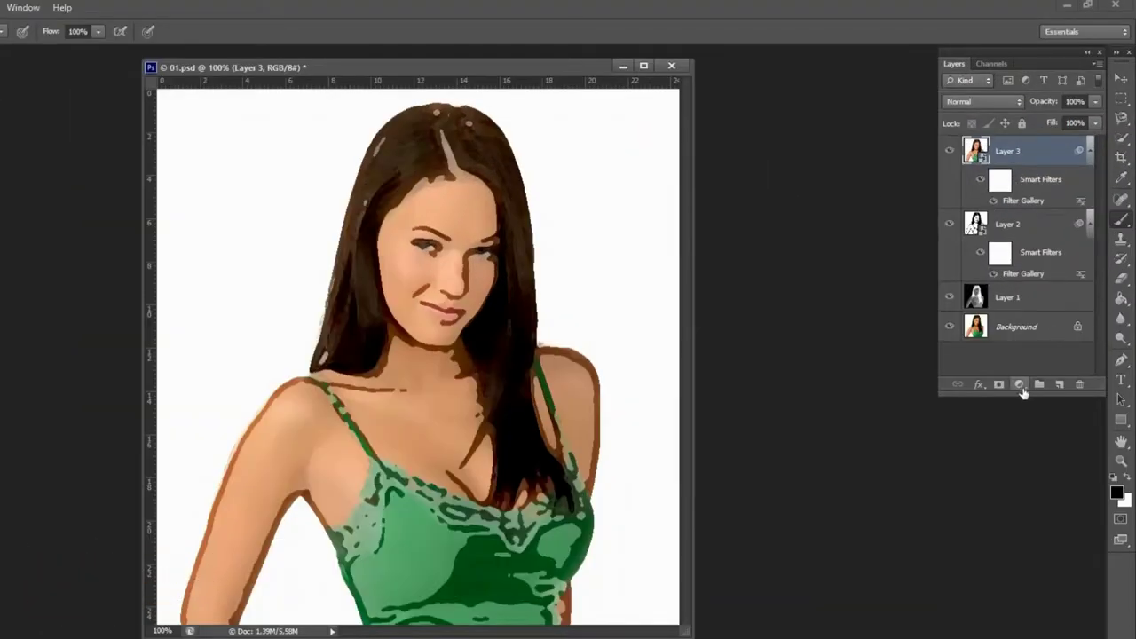
Step: Flick Layer 3's visibility on and off to compare the Dry Brush portrait with the original
{"action": "left_click", "coordinate": [950, 153]}
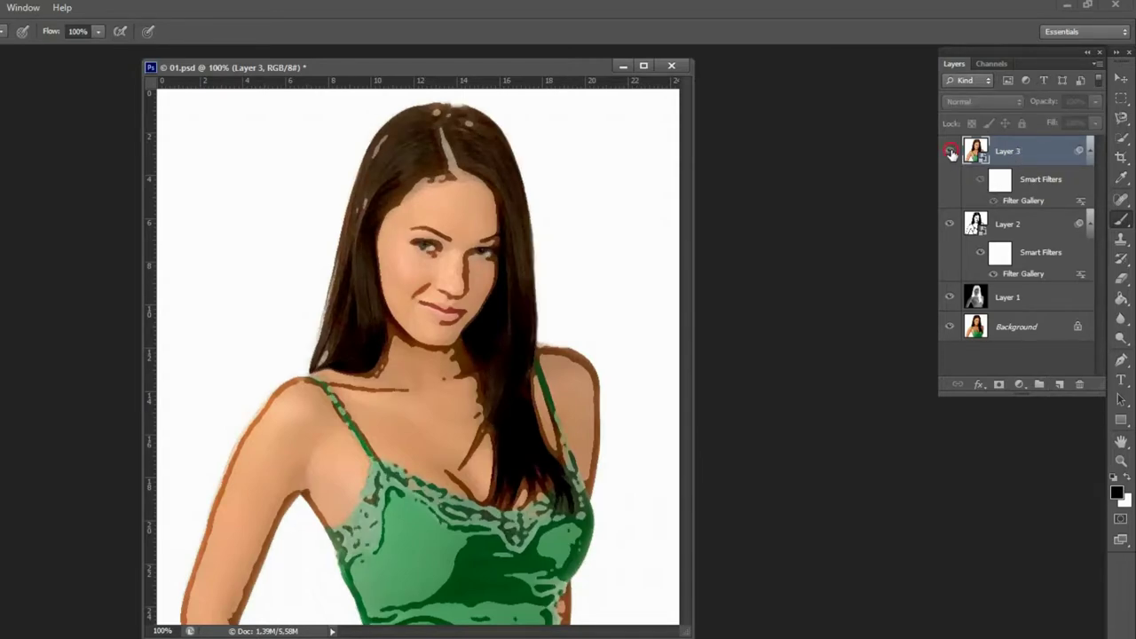
{"action": "left_click", "coordinate": [949, 153]}
{"action": "left_click", "coordinate": [950, 152]}
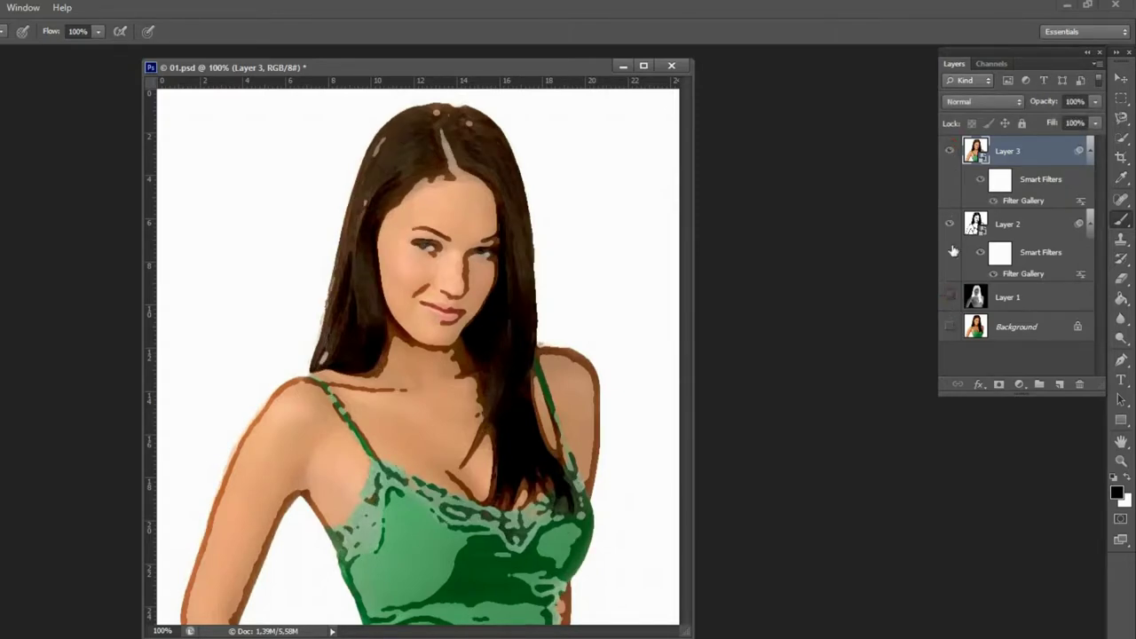
{"action": "left_click", "coordinate": [950, 152]}
{"action": "left_click", "coordinate": [951, 152]}
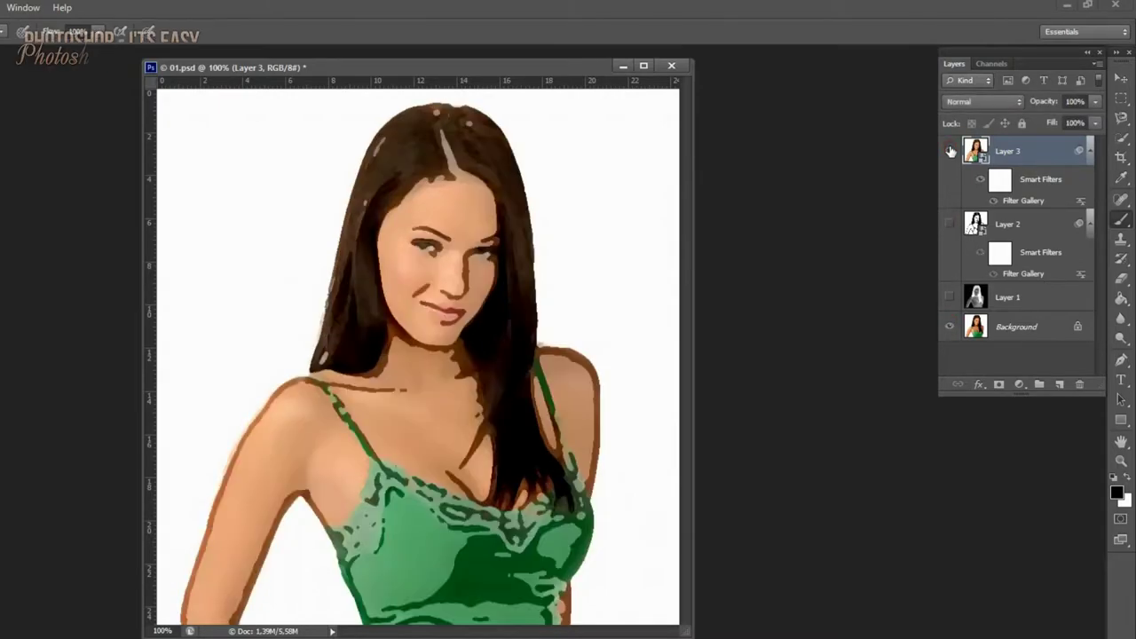
{"action": "left_click", "coordinate": [950, 151]}
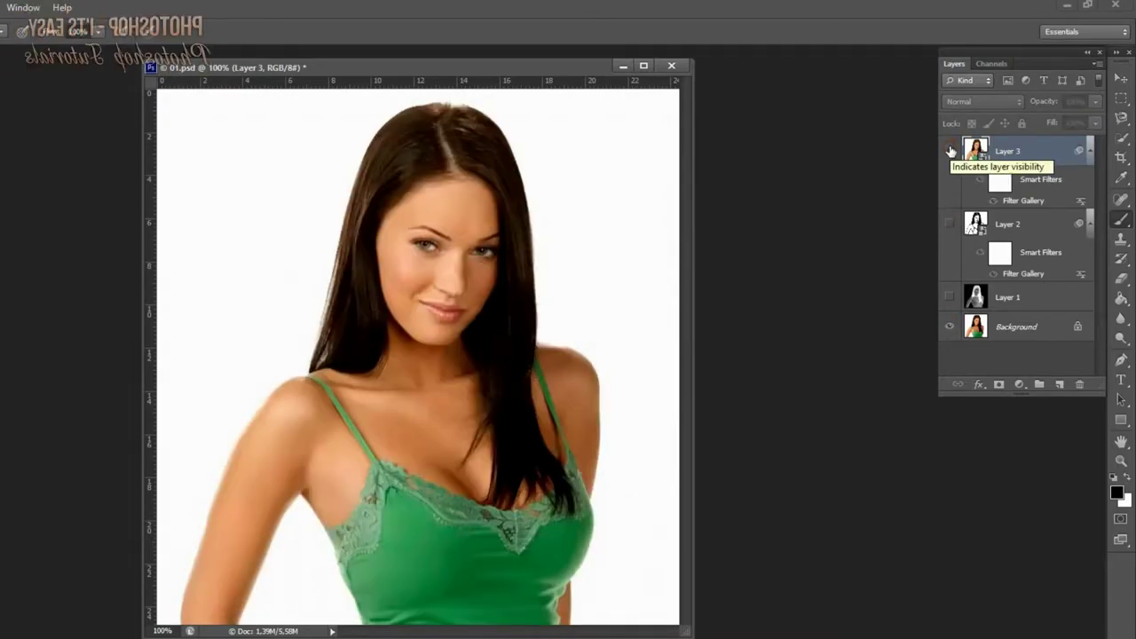
{"action": "left_click", "coordinate": [950, 151]}
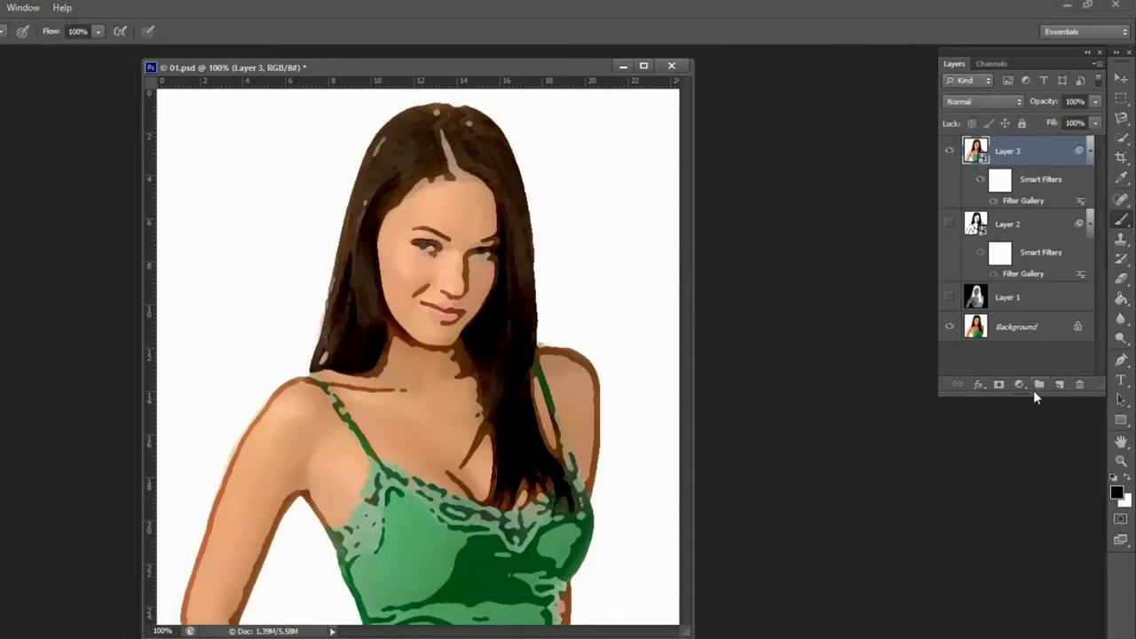
{"action": "left_click", "coordinate": [1020, 385]}
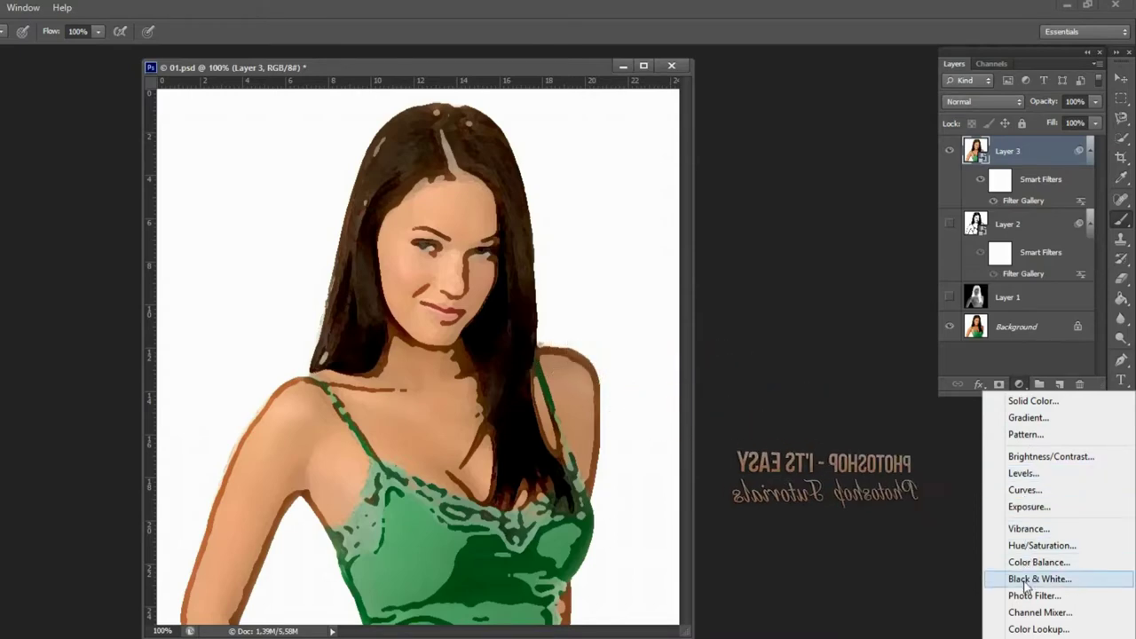
Step: Add a Vibrance adjustment layer with Vibrance +70 and Saturation +1
{"action": "left_click", "coordinate": [1028, 530]}
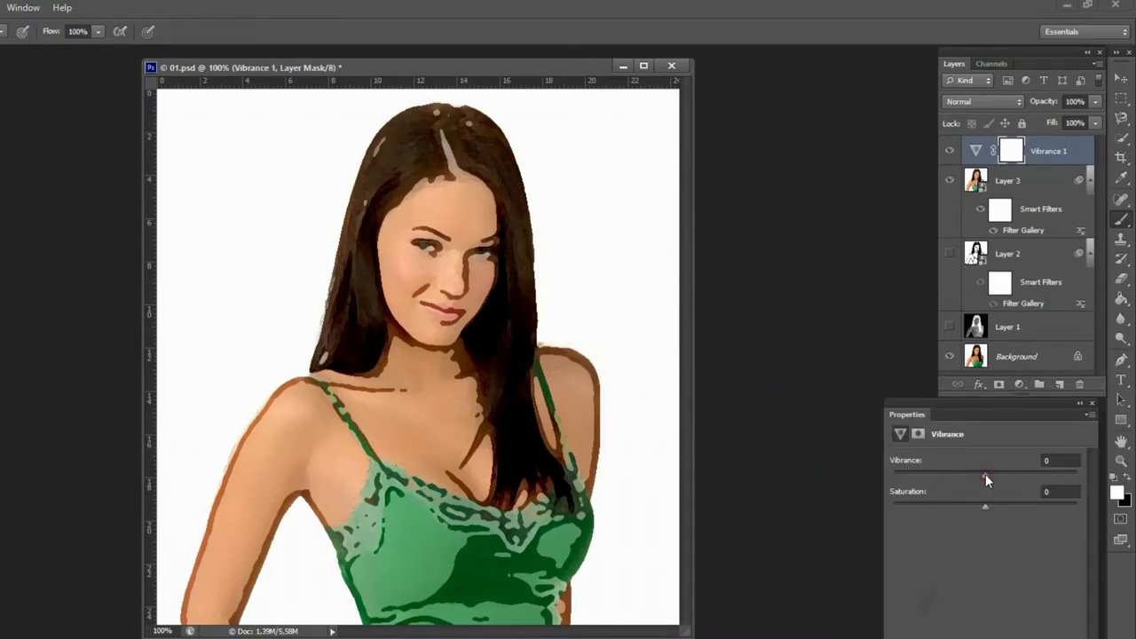
{"action": "mouse_move", "coordinate": [985, 475]}
{"action": "left_mouse_down"}
{"action": "mouse_move", "coordinate": [1048, 478]}
{"action": "mouse_move", "coordinate": [923, 482]}
{"action": "mouse_move", "coordinate": [1026, 482]}
{"action": "mouse_move", "coordinate": [1014, 502]}
{"action": "mouse_move", "coordinate": [1028, 502]}
{"action": "mouse_move", "coordinate": [992, 509]}
{"action": "left_mouse_up"}
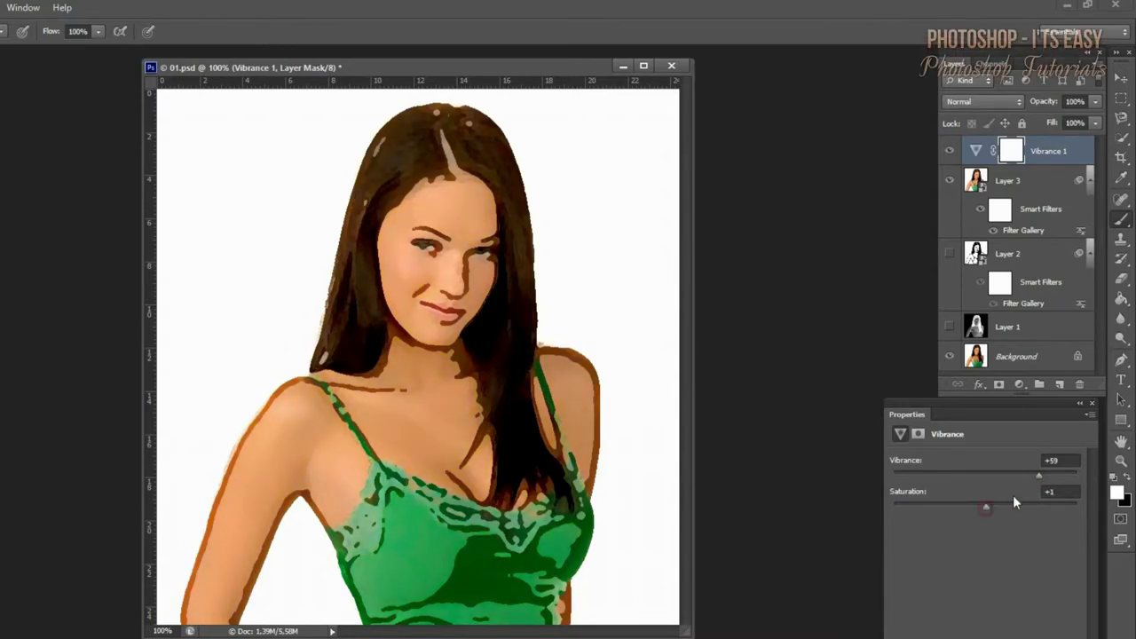
{"action": "left_click_drag", "start_coordinate": [1039, 475], "coordinate": [1049, 475]}
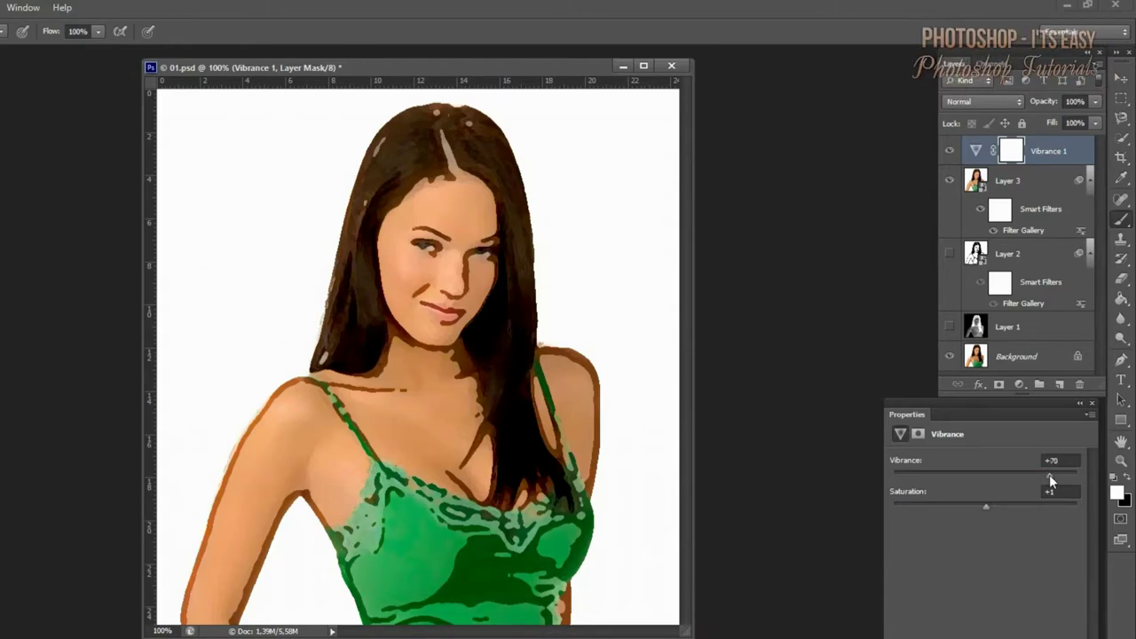
Step: Close the Vibrance properties, then briefly hide Layer 3 and Vibrance 1 to compare with the original
{"action": "left_click", "coordinate": [1092, 403]}
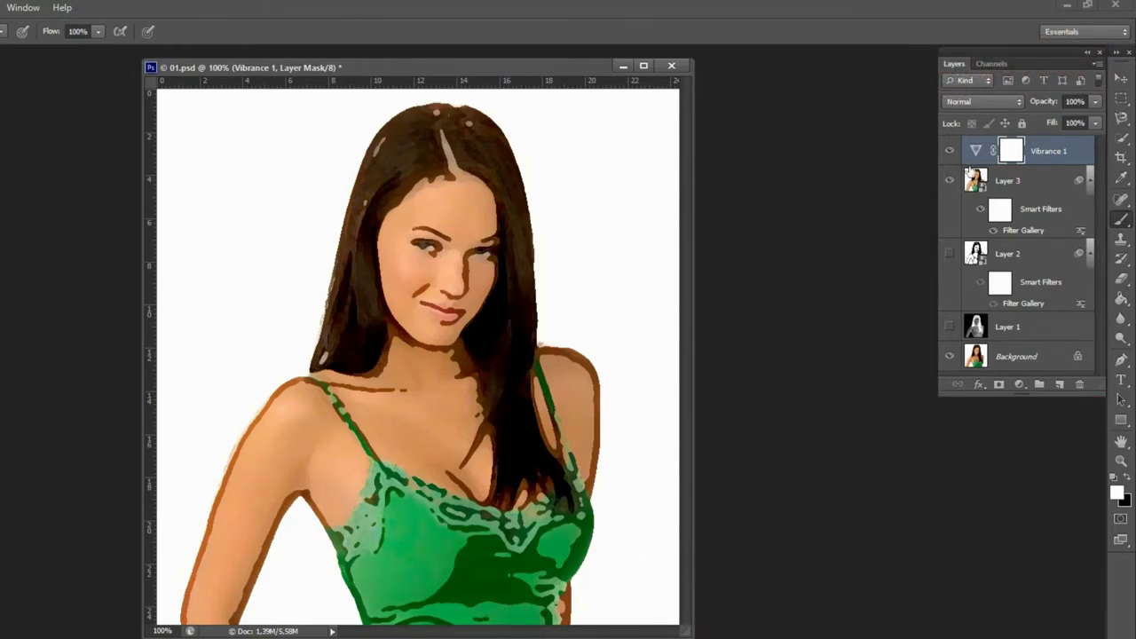
{"action": "left_click", "coordinate": [949, 181]}
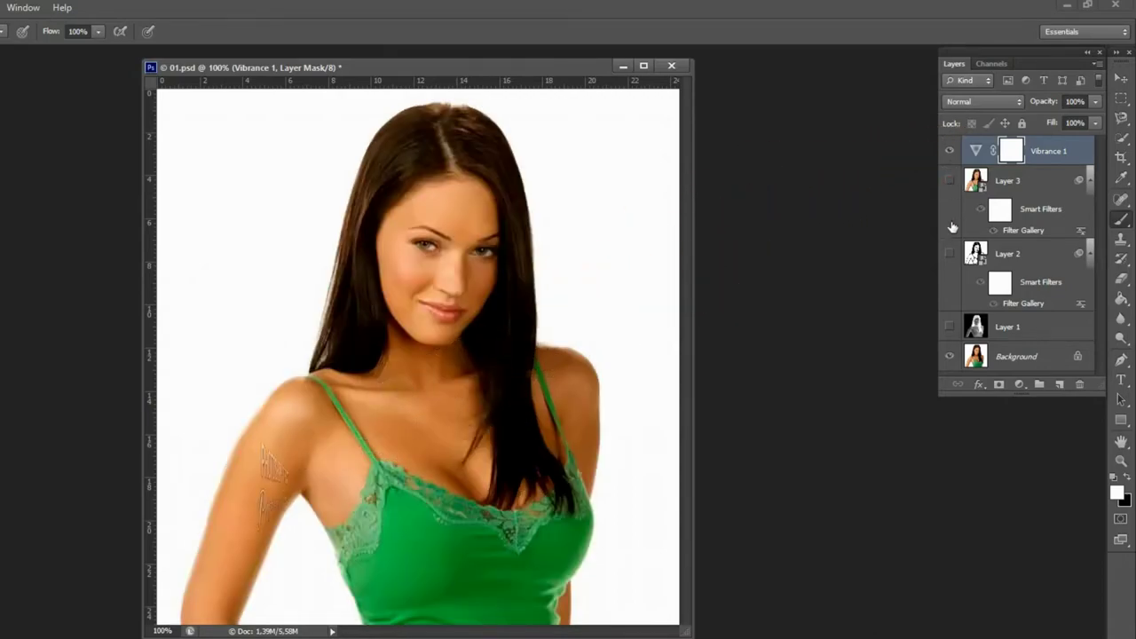
{"action": "left_click", "coordinate": [950, 153]}
{"action": "left_click", "coordinate": [950, 151]}
{"action": "left_click", "coordinate": [950, 180]}
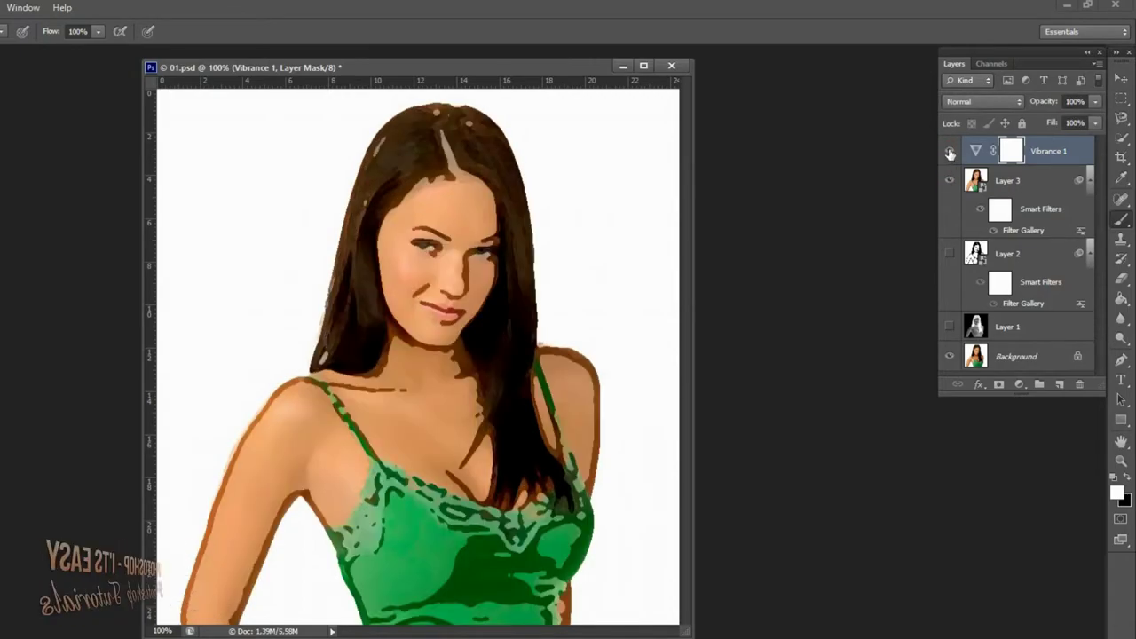
Step: Check Layer 3 against the outline layer alone, ending with Layer 3 and Vibrance 1 visible
{"action": "left_click", "coordinate": [951, 181]}
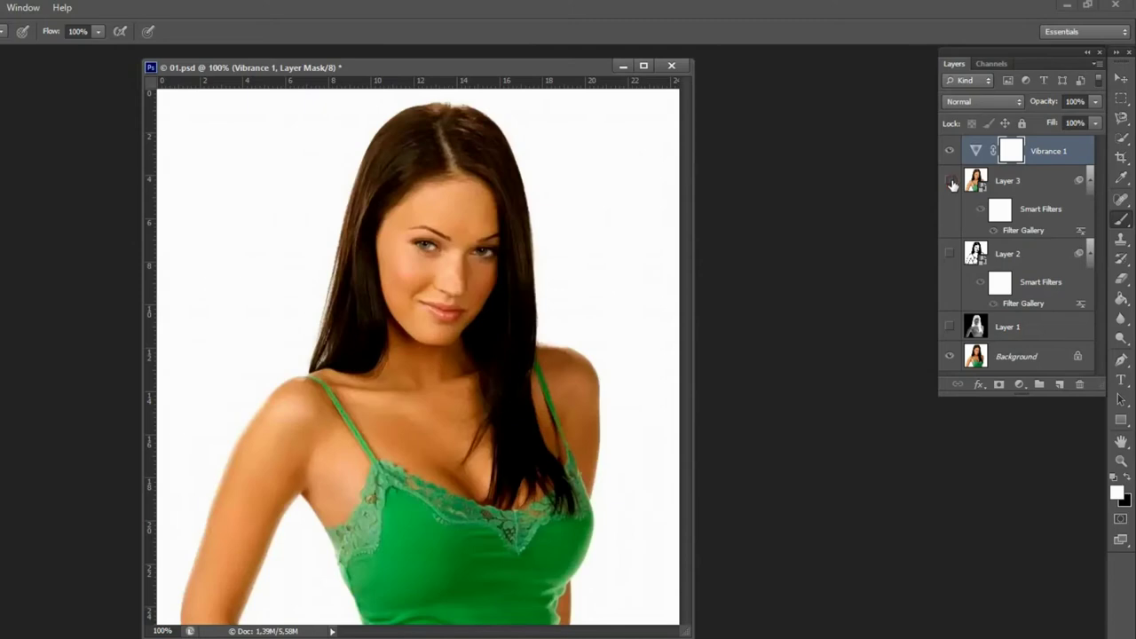
{"action": "left_click", "coordinate": [950, 182]}
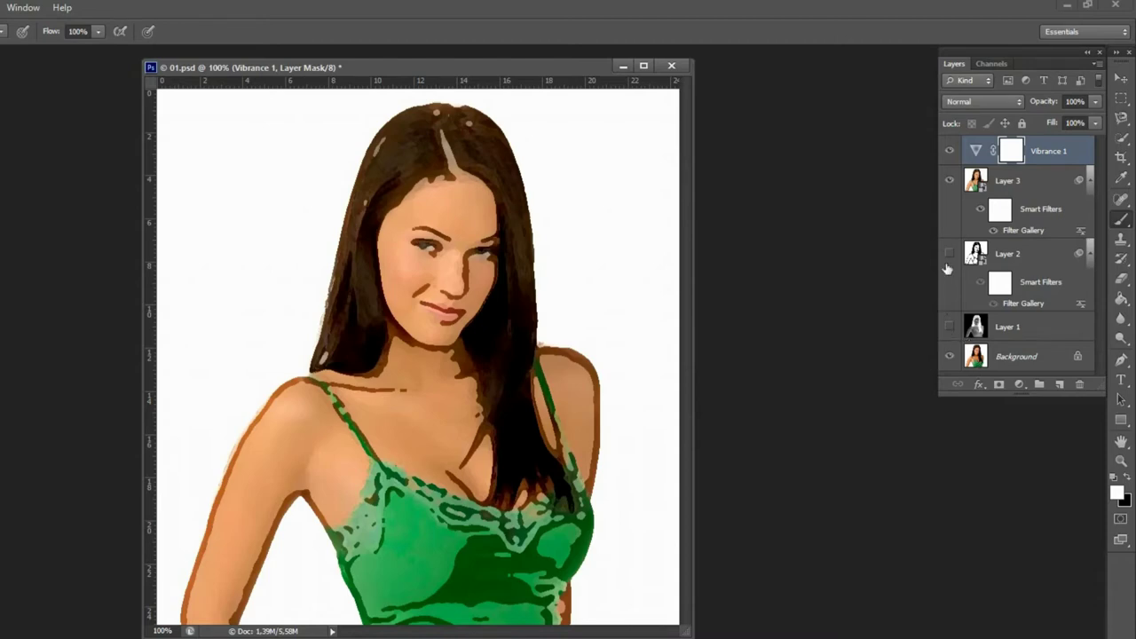
{"action": "left_click", "coordinate": [948, 151]}
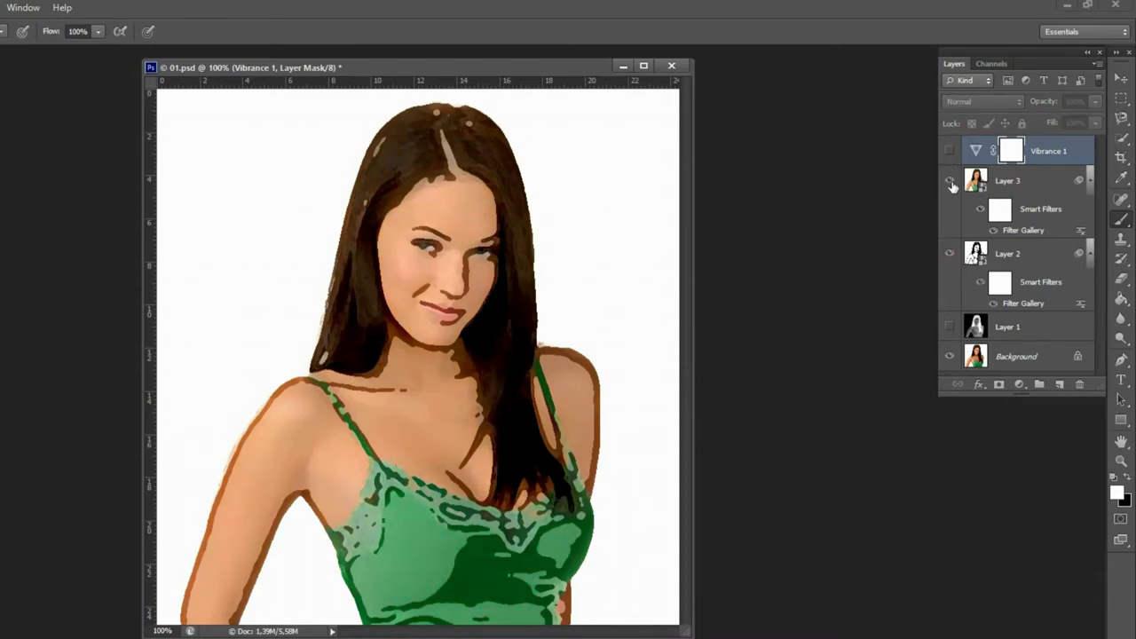
{"action": "left_click", "coordinate": [951, 181]}
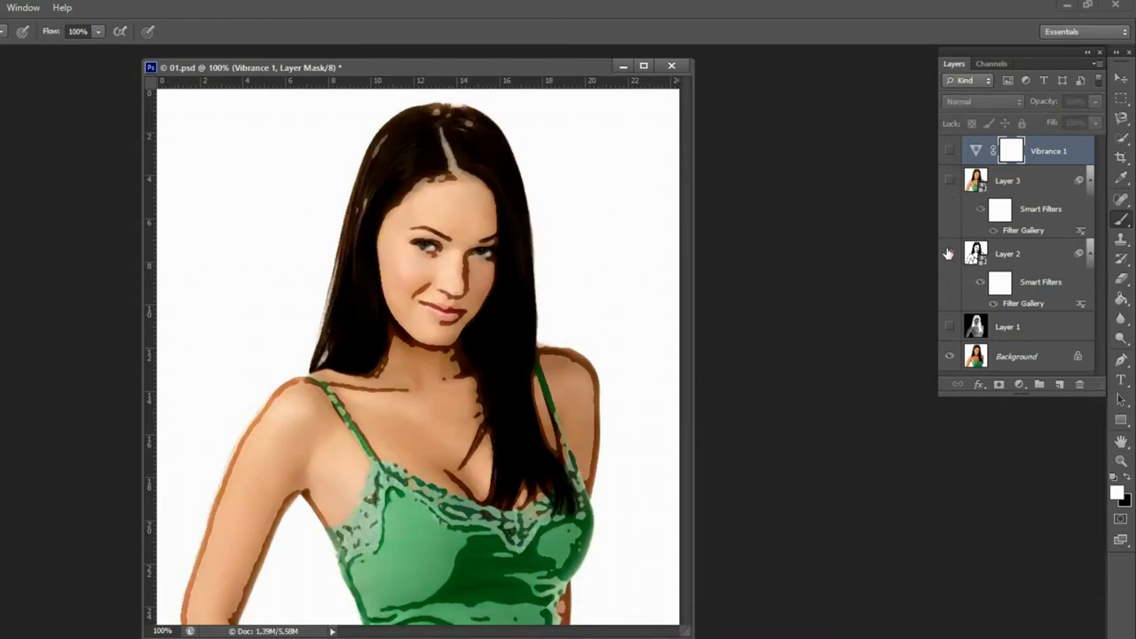
{"action": "left_click", "coordinate": [948, 181]}
{"action": "left_click", "coordinate": [949, 150]}
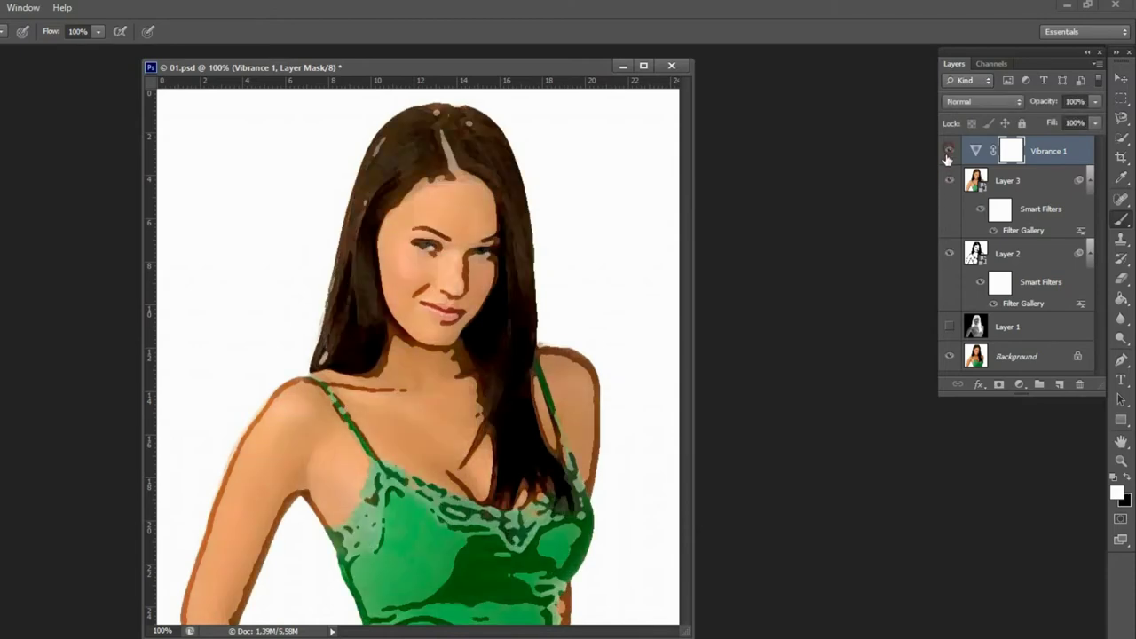